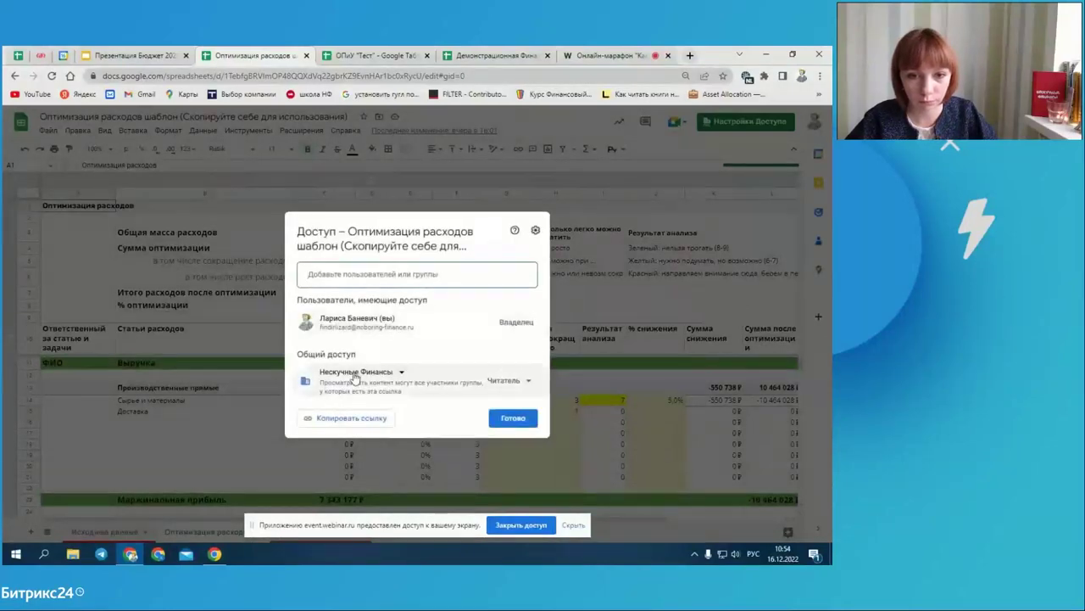
- Set the spreadsheet's general access to «Все, у кого есть ссылка» with the «Читатель» role and finish sharing
{"action": "left_click", "coordinate": [400, 371]}
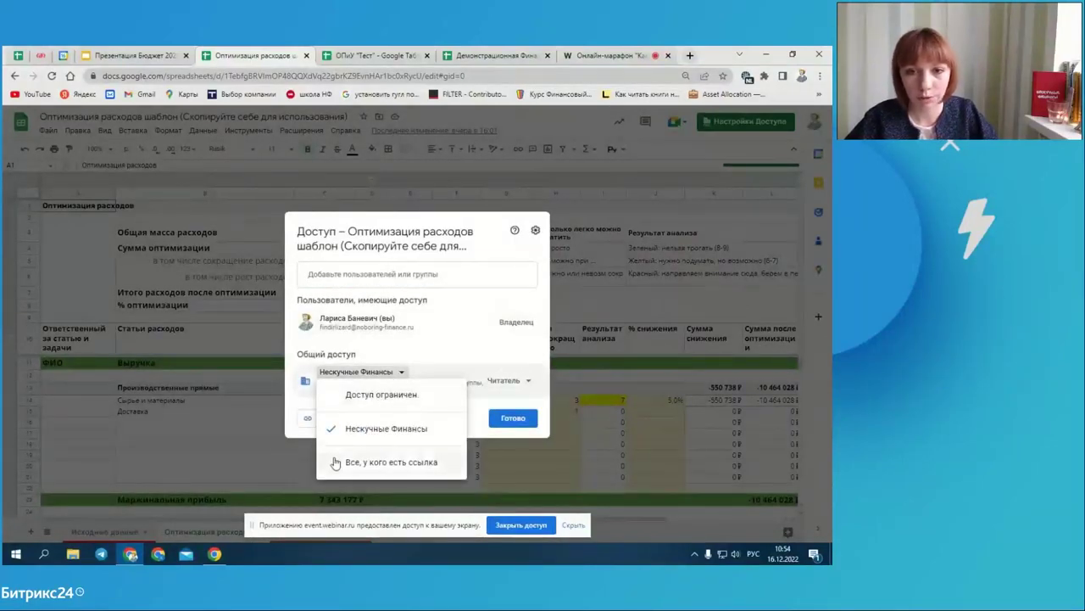
{"action": "left_click", "coordinate": [360, 461]}
{"action": "left_click", "coordinate": [500, 381]}
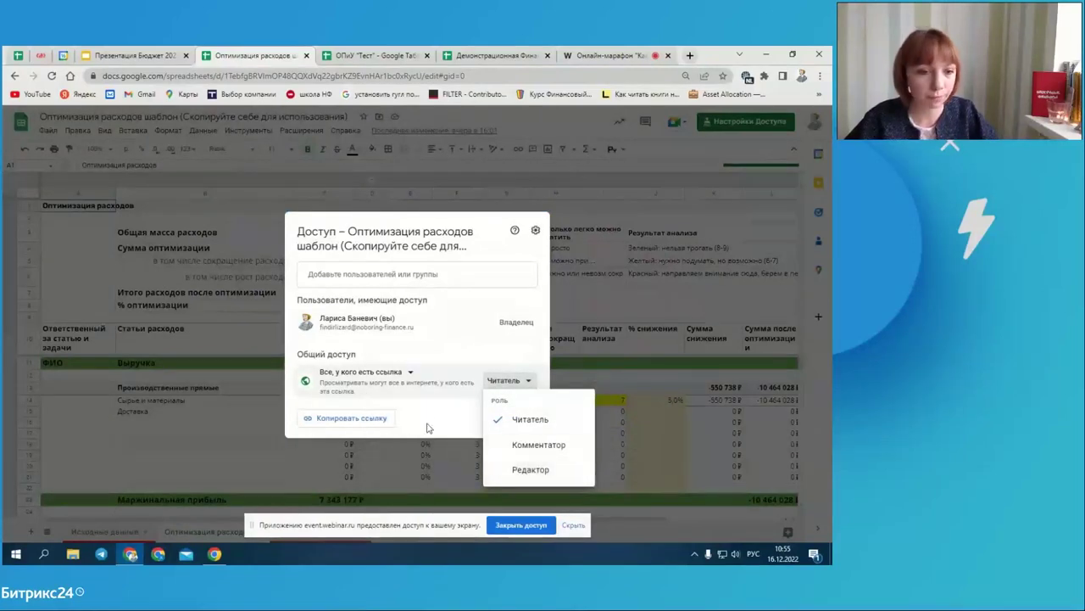
{"action": "left_click", "coordinate": [509, 419]}
{"action": "left_click", "coordinate": [509, 418]}
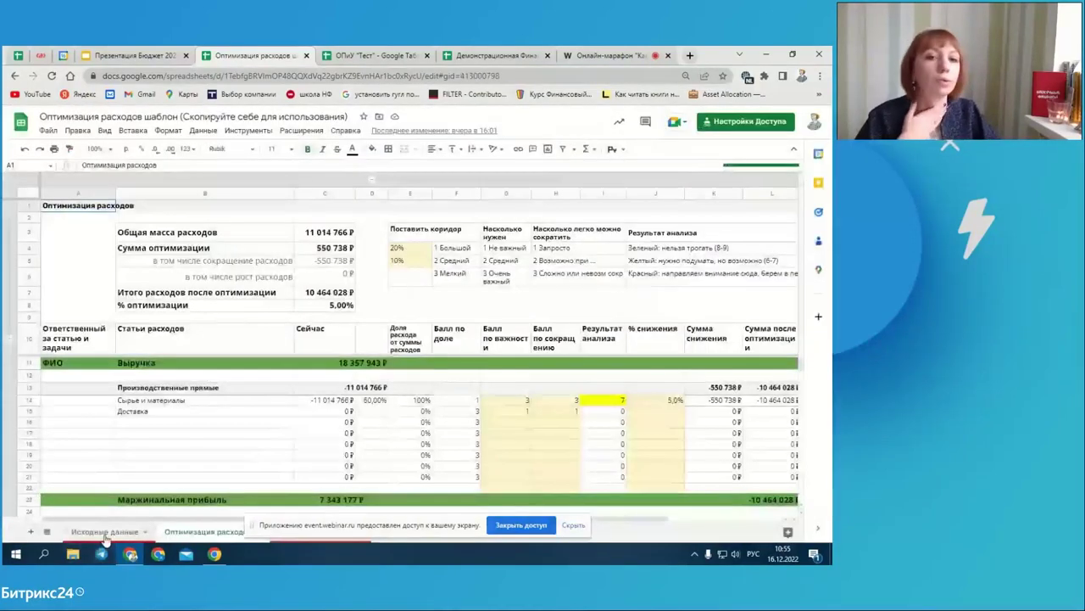
- Open the «Исходные данные» sheet and hide the screen-sharing notice
{"action": "left_click", "coordinate": [101, 531]}
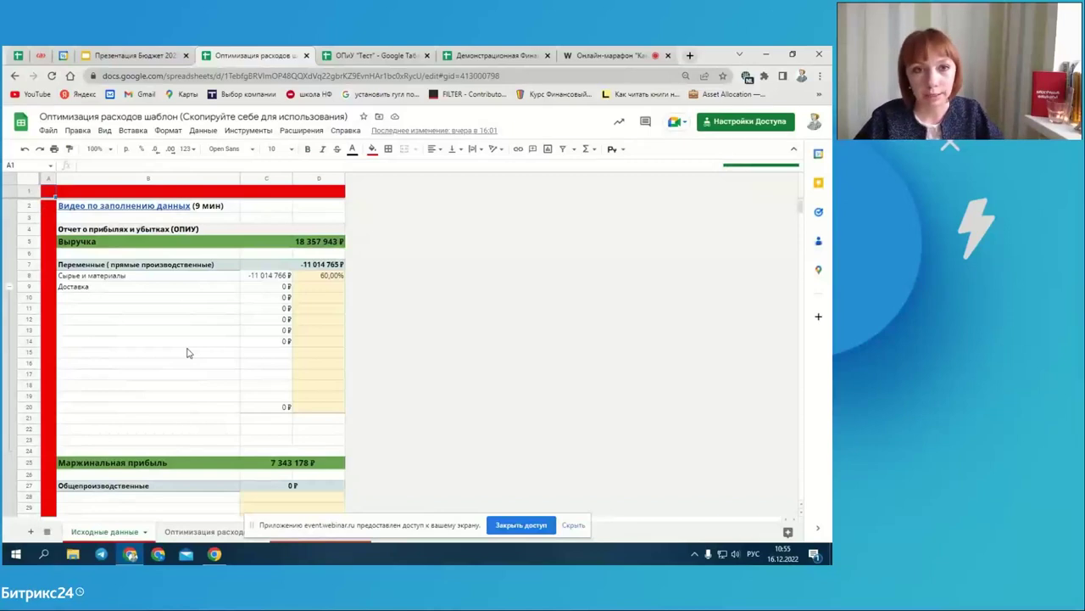
{"action": "mouse_move", "coordinate": [136, 206]}
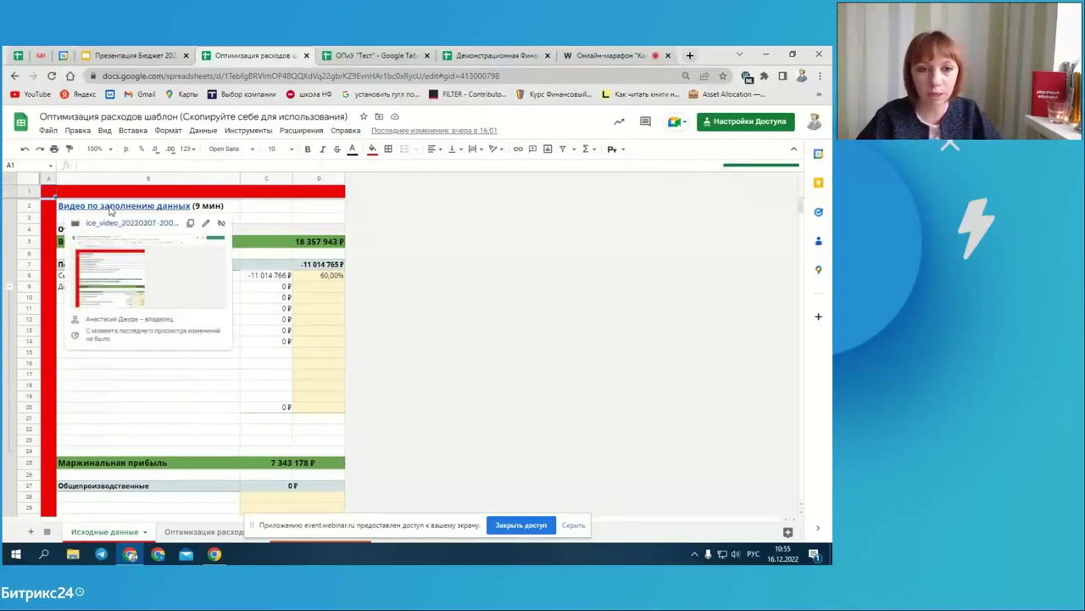
{"action": "left_click", "coordinate": [188, 421]}
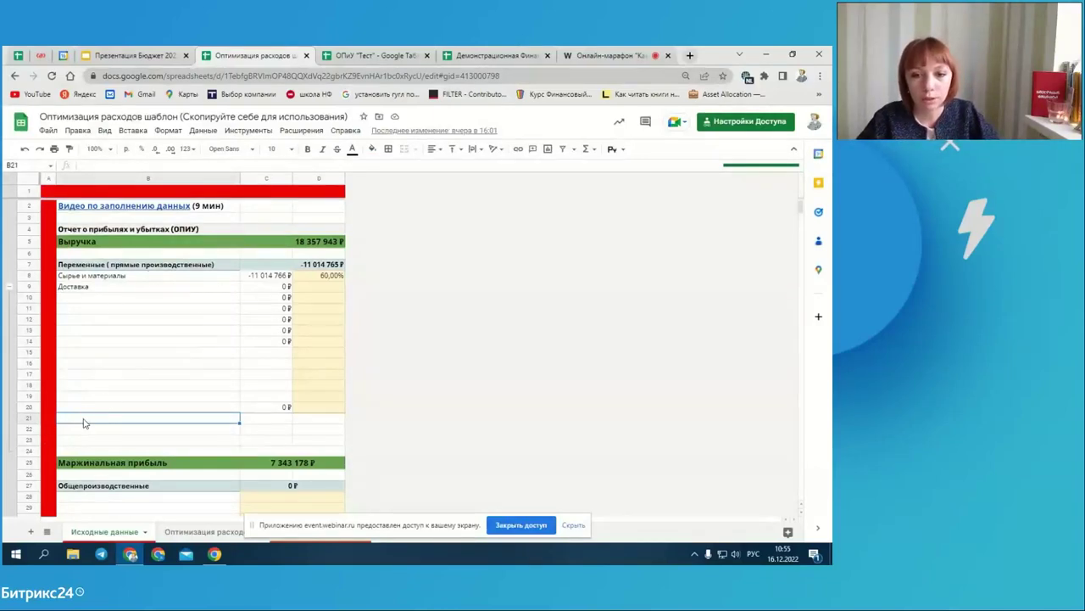
{"action": "left_click", "coordinate": [574, 525]}
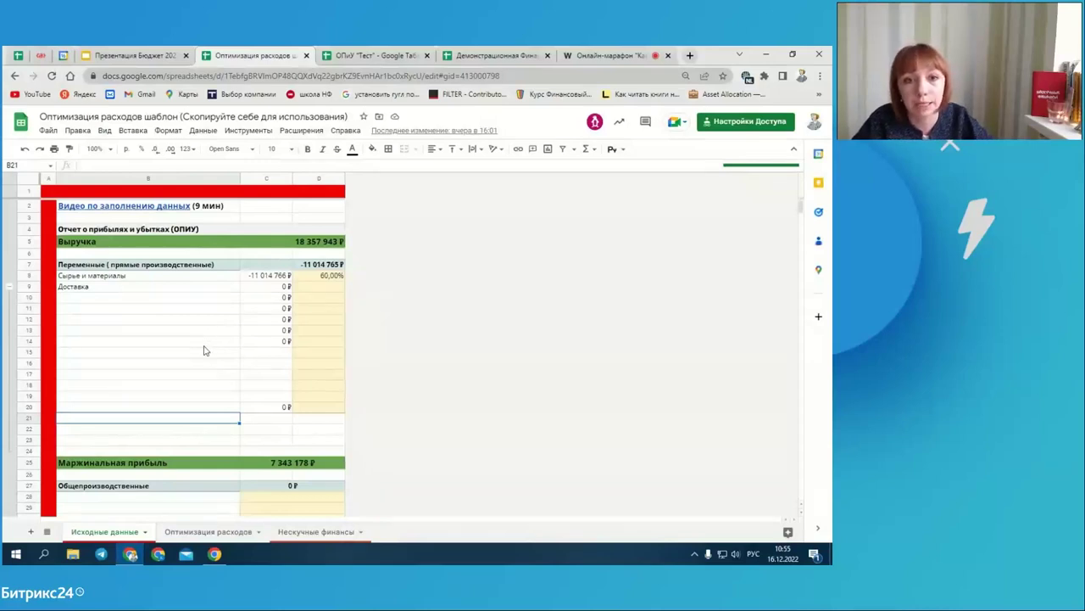
- Inspect the «Выручка» amount, the «Сырье и материалы» formula and percentage, and the «Доставка» item name
{"action": "left_click", "coordinate": [302, 246]}
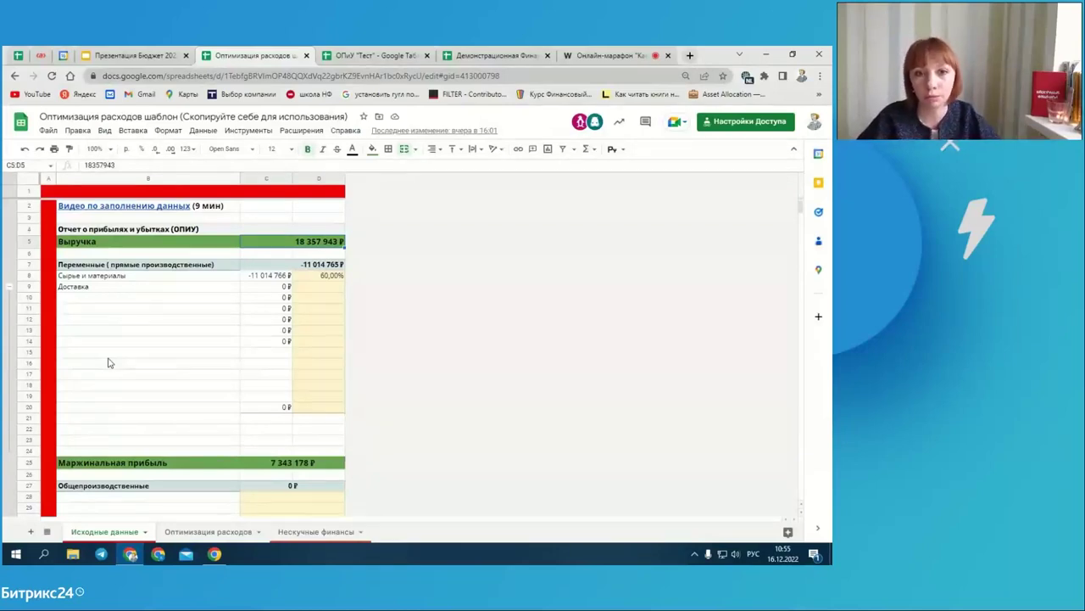
{"action": "left_click", "coordinate": [275, 276]}
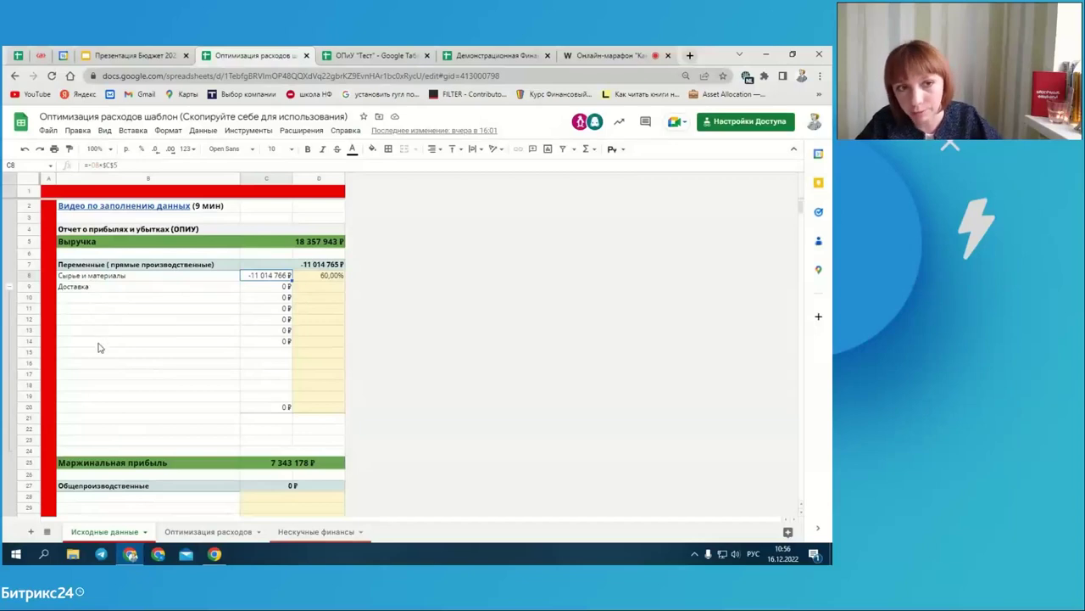
{"action": "left_click", "coordinate": [80, 290]}
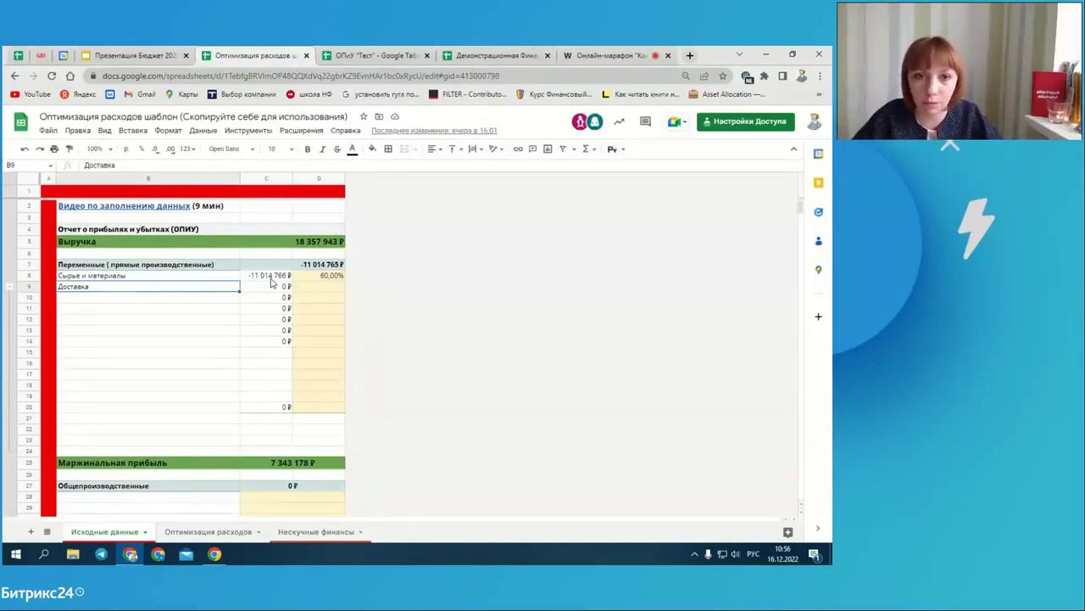
{"action": "left_click", "coordinate": [333, 274]}
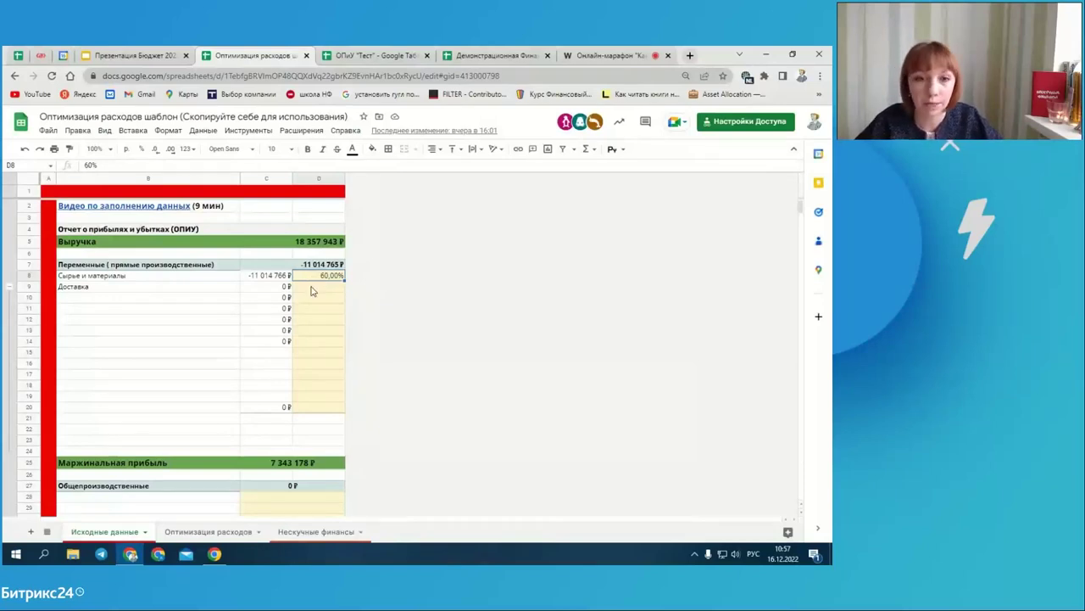
- Set the percentage for «Доставка» in D9 to 8%
{"action": "left_click", "coordinate": [311, 290]}
{"action": "type", "text": "5"}
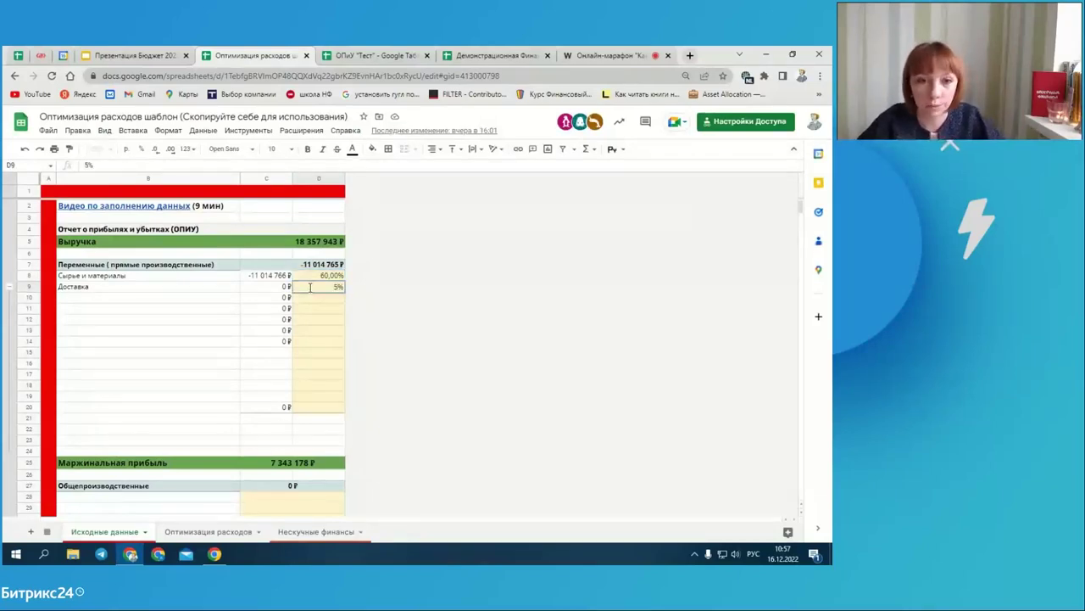
{"action": "key", "text": "BackSpace"}
{"action": "type", "text": "8"}
{"action": "left_click", "coordinate": [305, 324]}
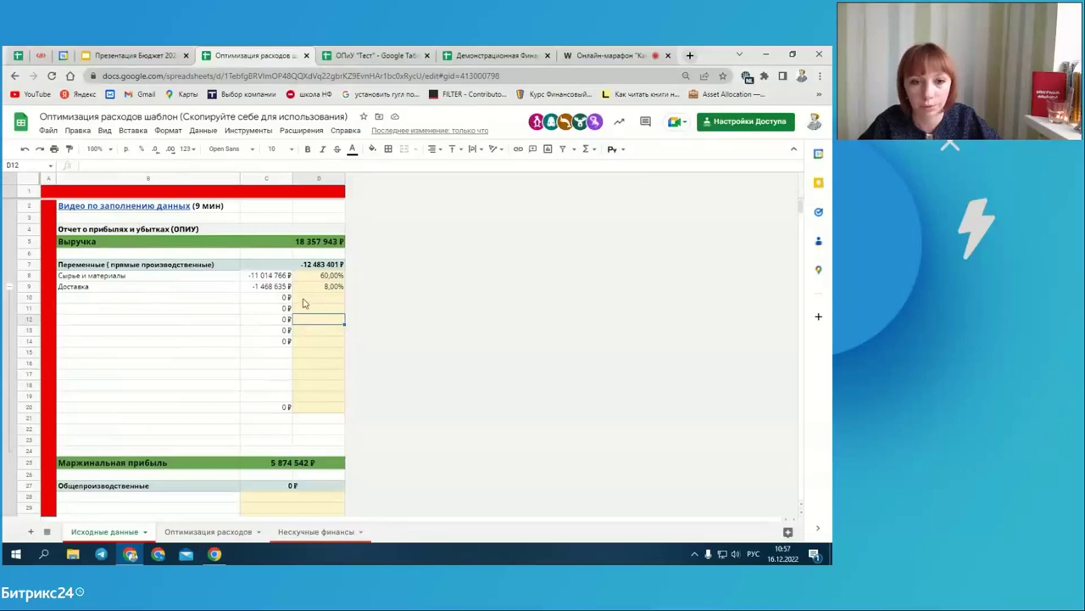
- Add the expense item «Аренда склада» in B28, the first row under «Общепроизводственные»
{"action": "scroll", "coordinate": [282, 328], "scroll_direction": "down", "scroll_amount": 4}
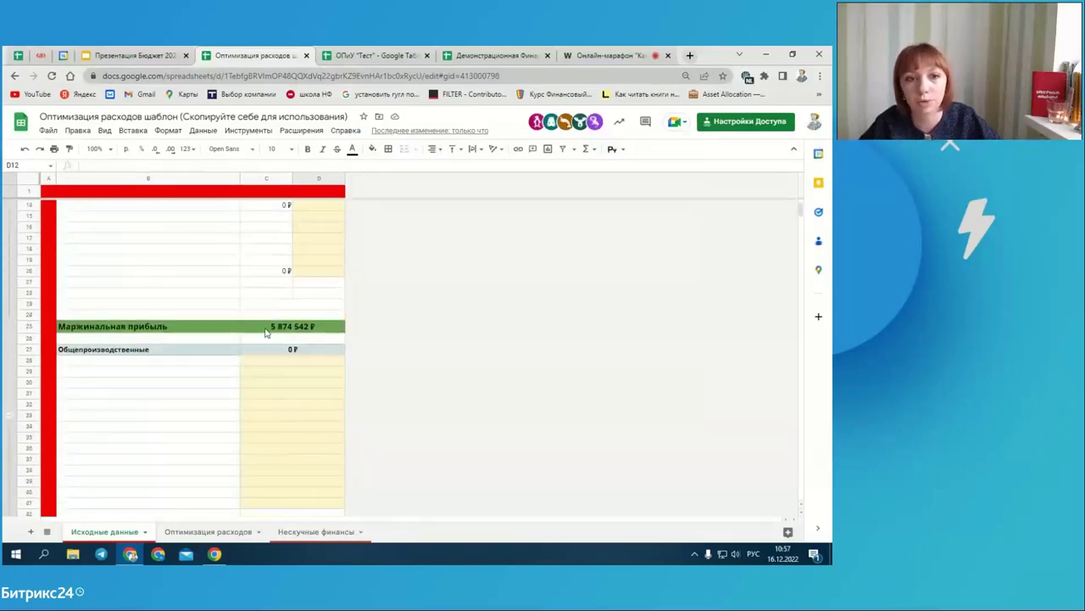
{"action": "left_click", "coordinate": [137, 366]}
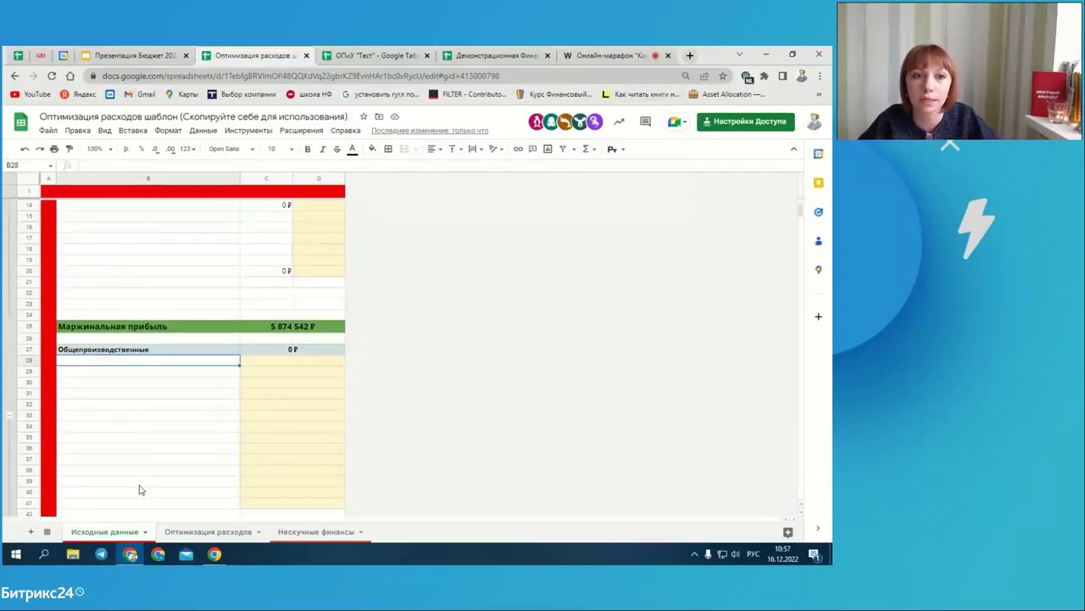
{"action": "scroll", "coordinate": [145, 477], "scroll_direction": "up", "scroll_amount": 4}
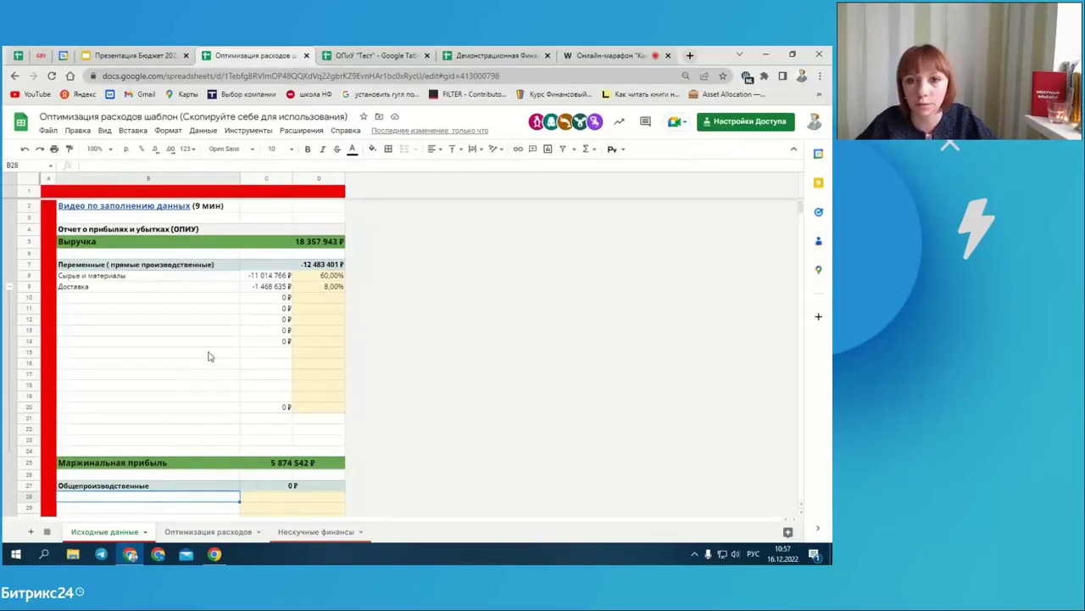
{"action": "scroll", "coordinate": [207, 357], "scroll_direction": "down", "scroll_amount": 3}
{"action": "scroll", "coordinate": [168, 442], "scroll_direction": "up", "scroll_amount": 3}
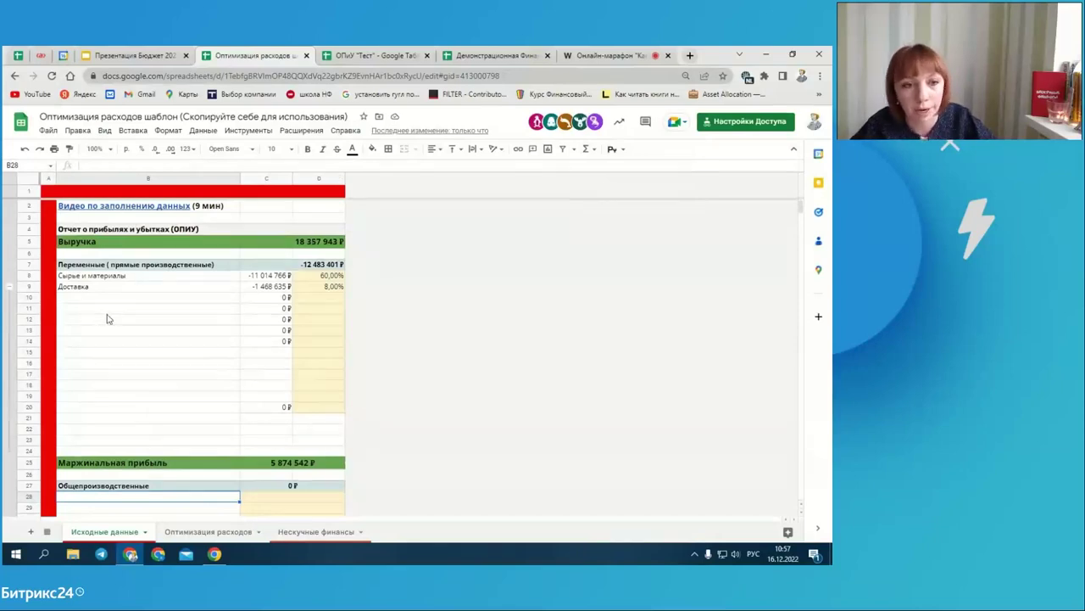
{"action": "scroll", "coordinate": [102, 356], "scroll_direction": "down", "scroll_amount": 1}
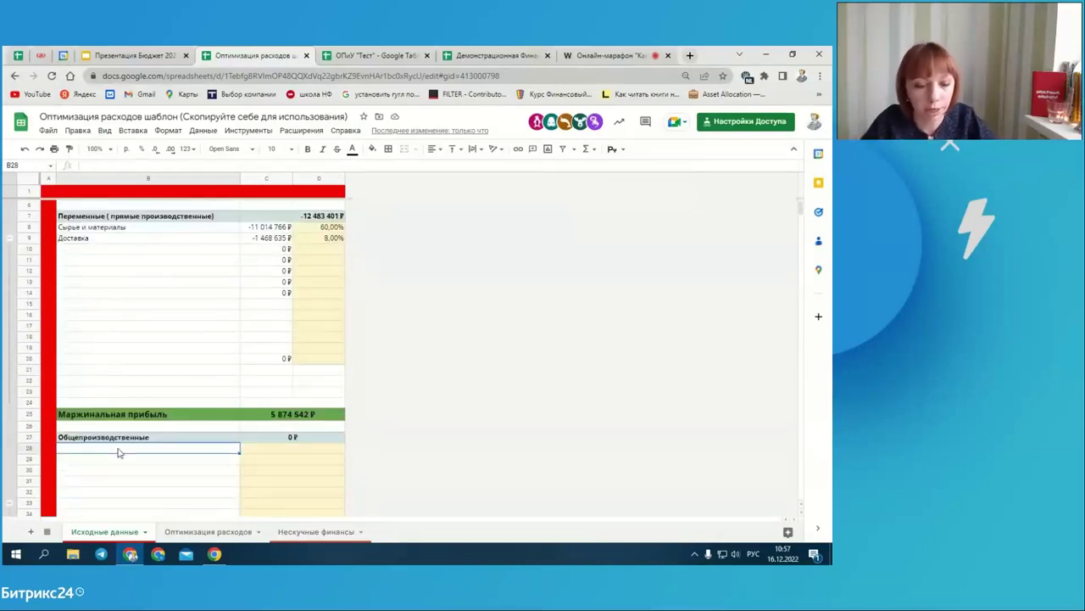
{"action": "type", "text": "Арен"}
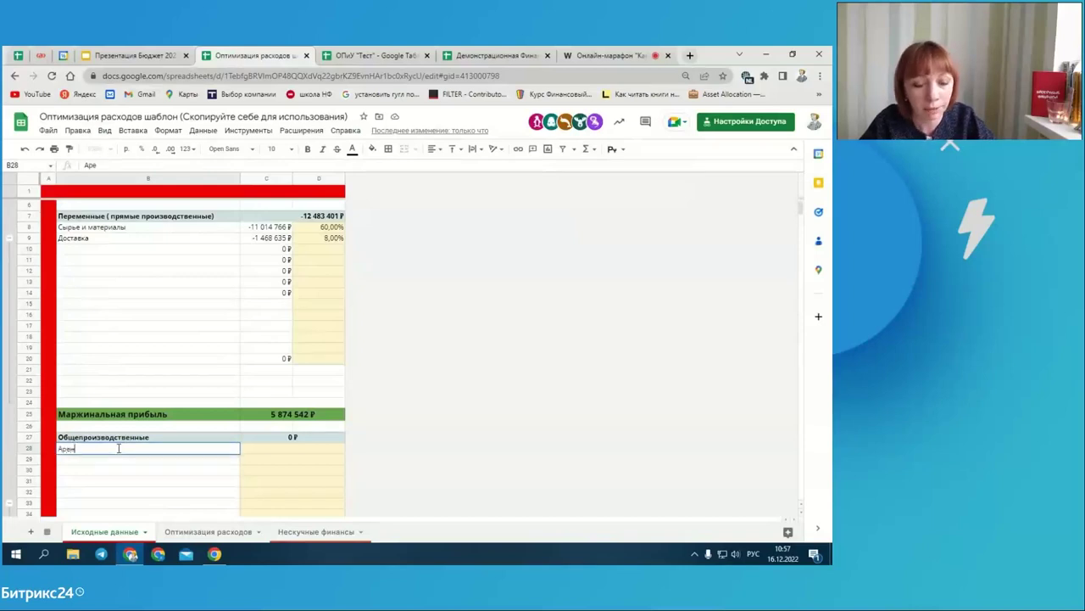
{"action": "type", "text": "да скл"}
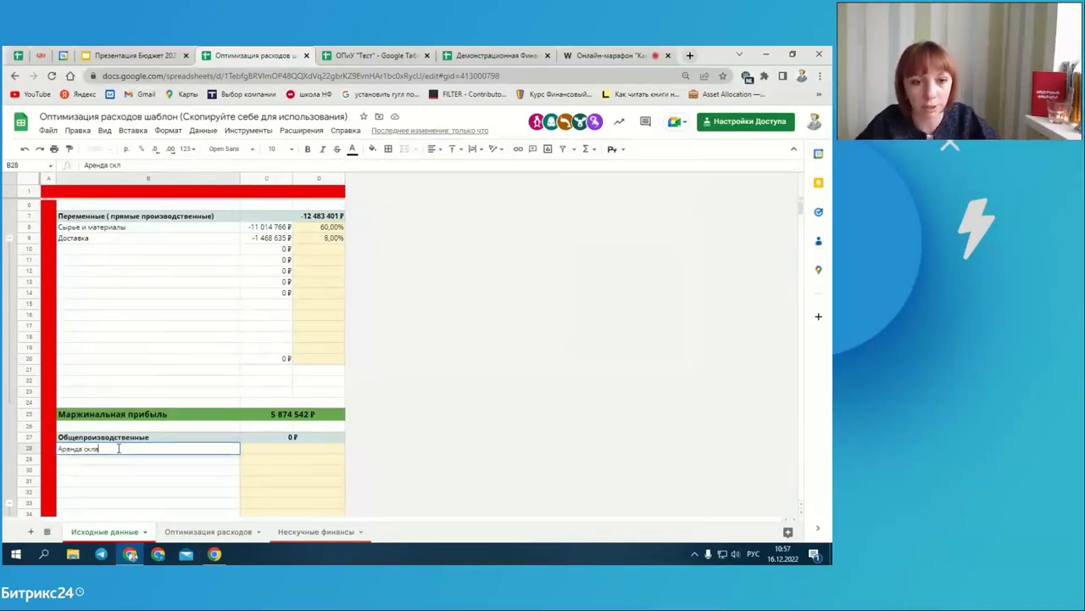
{"action": "type", "text": "ада"}
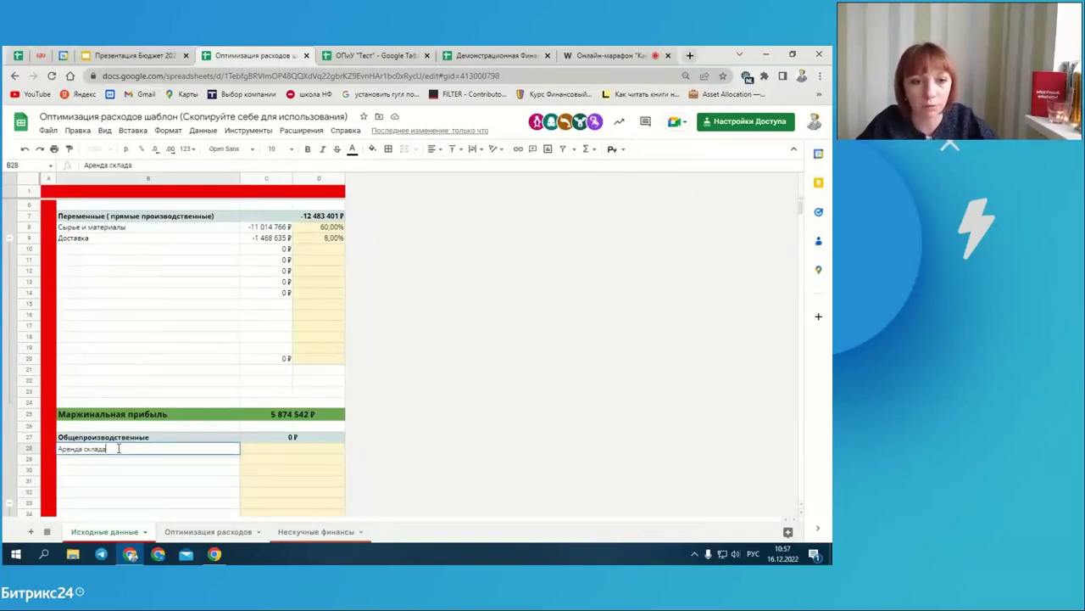
{"action": "left_click", "coordinate": [196, 472]}
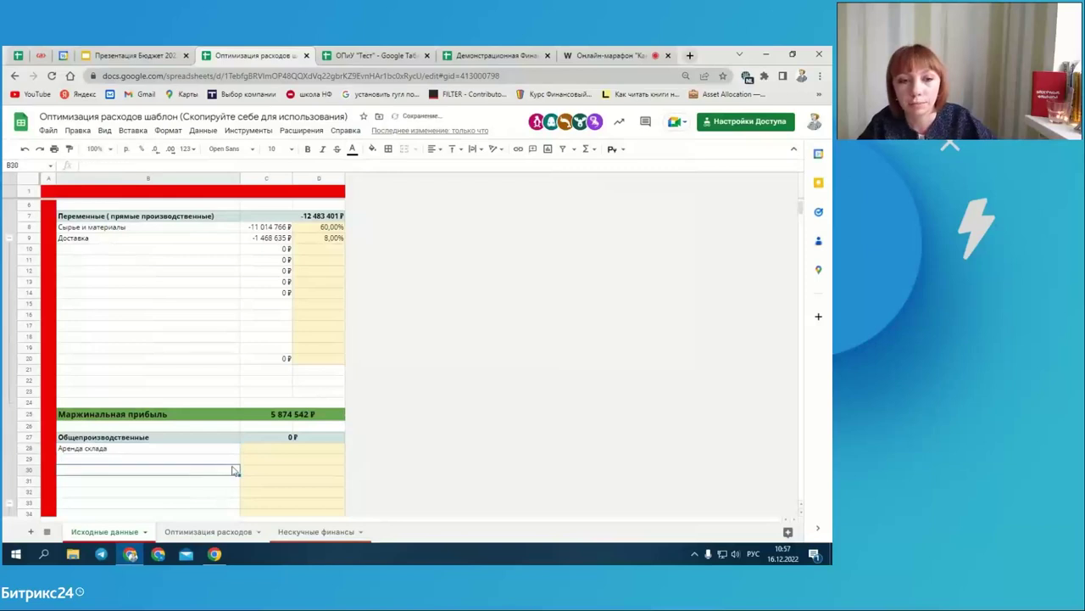
- Add the expense item «ЗП производственных» in B29, directly below «Аренда склада»
{"action": "left_click", "coordinate": [130, 460]}
{"action": "type", "text": "ЗП п"}
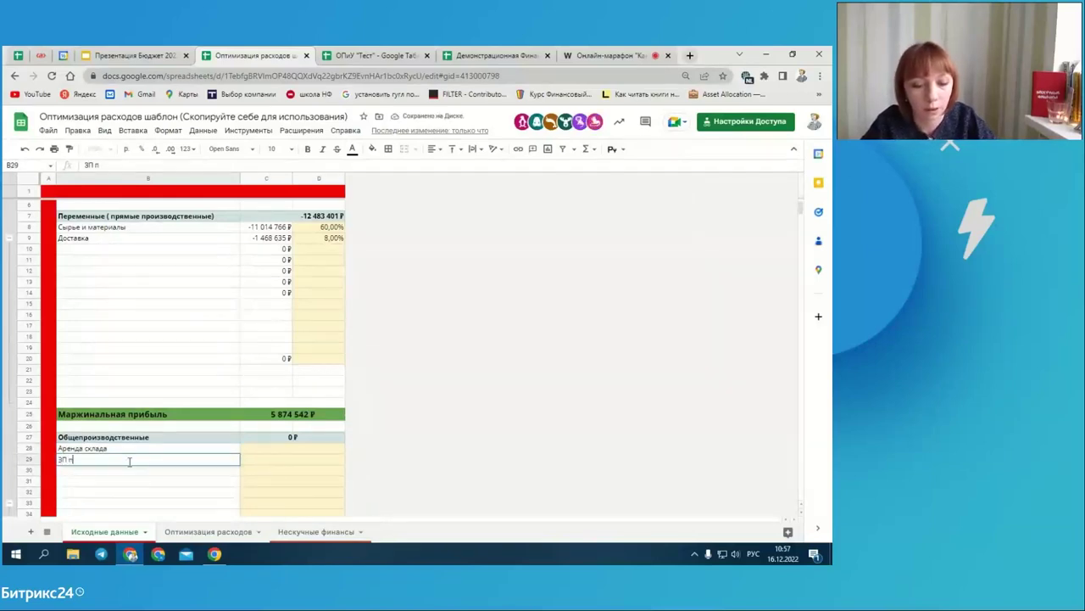
{"action": "type", "text": "роизводственных"}
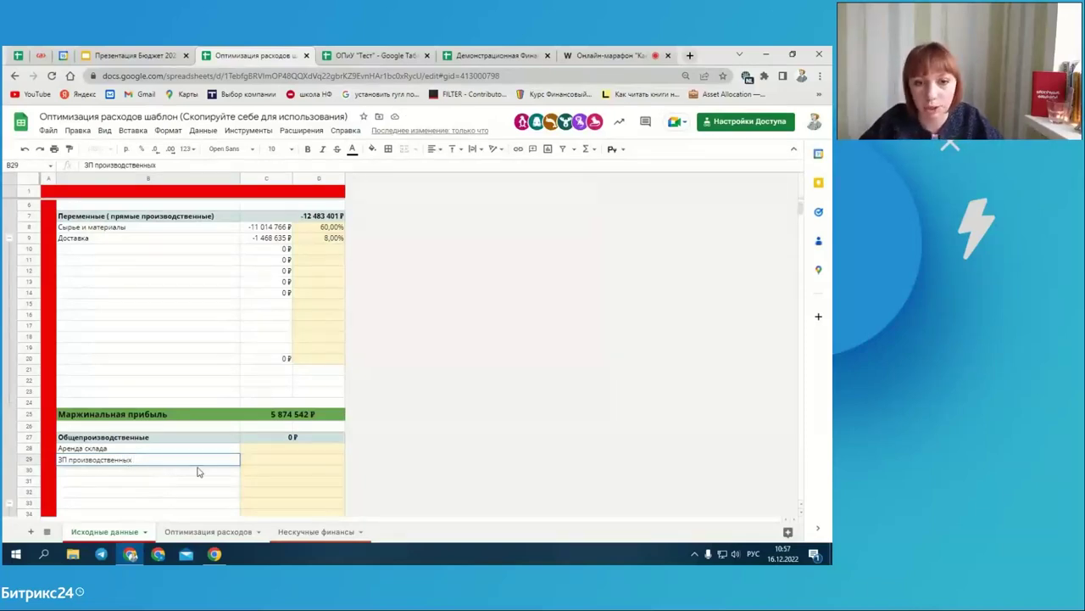
{"action": "left_click", "coordinate": [274, 458]}
- Enter -100000 as the amount for «Аренда склада» in row 28
{"action": "double_click", "coordinate": [282, 449]}
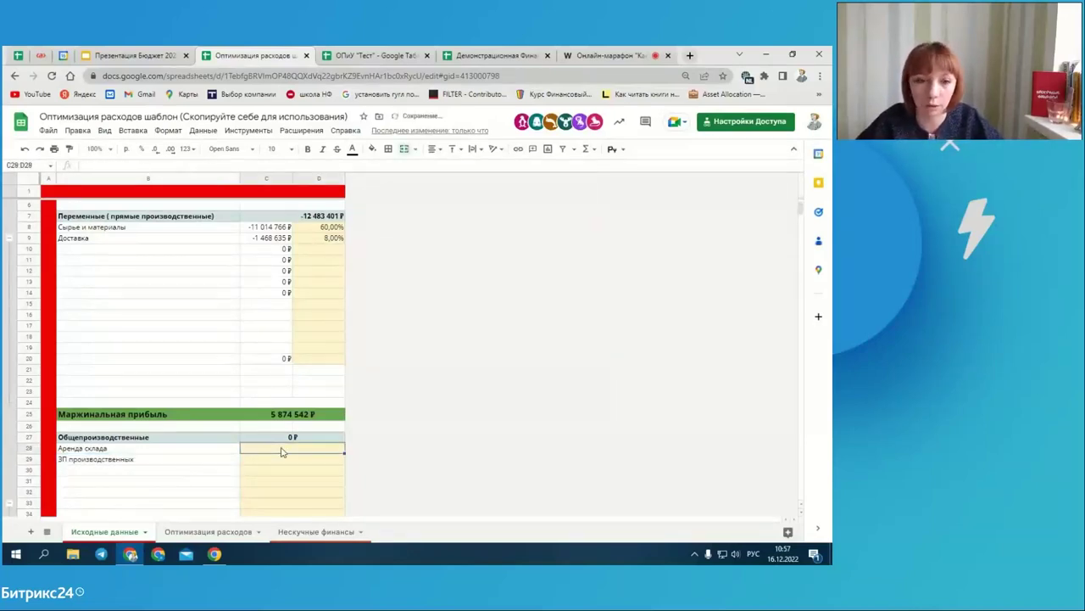
{"action": "type", "text": "-100 000"}
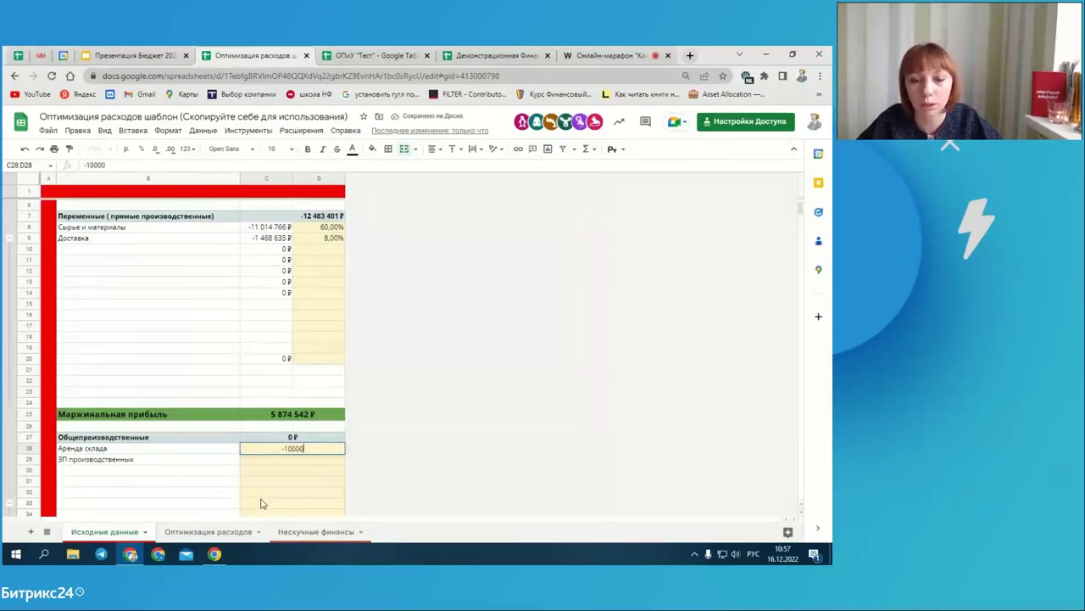
{"action": "left_click", "coordinate": [298, 461]}
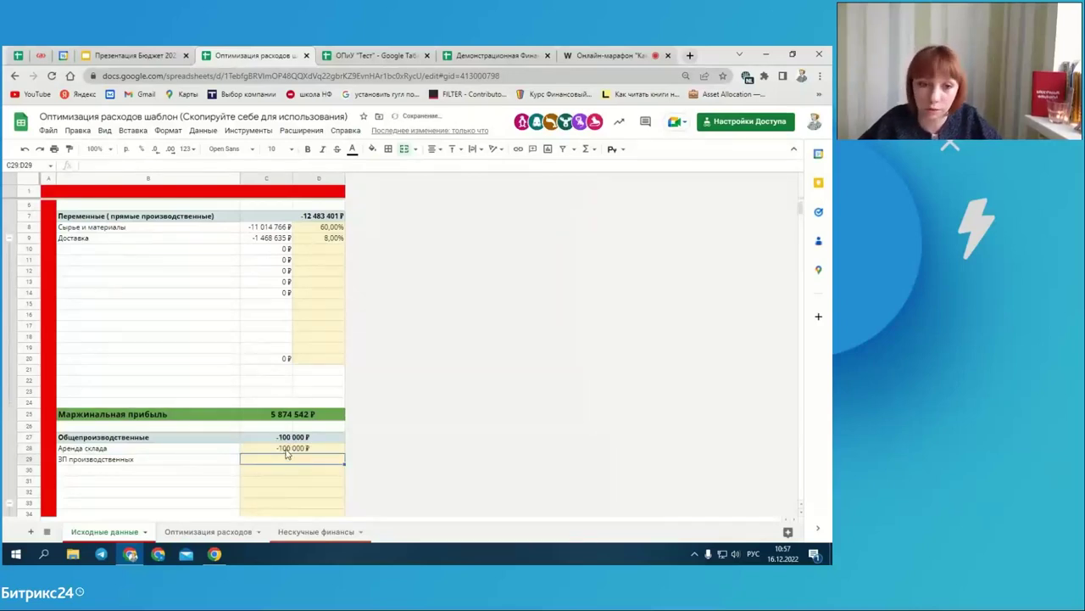
{"action": "left_click", "coordinate": [286, 450]}
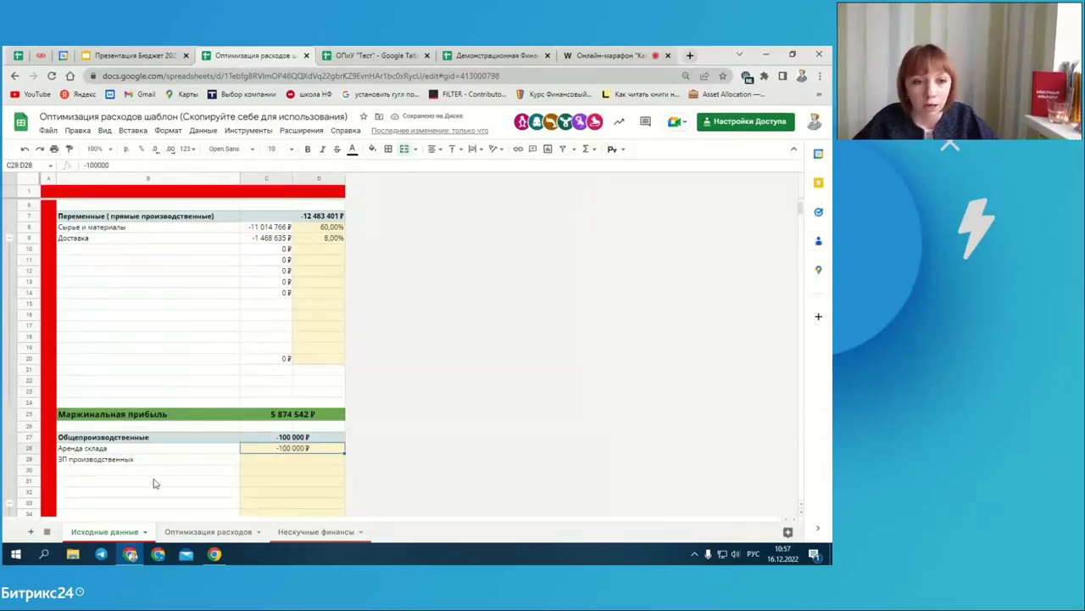
- Look through the «Административные» and «Коммерческие» expense sections between gross profit and operating profit
{"action": "scroll", "coordinate": [153, 484], "scroll_direction": "down", "scroll_amount": 5}
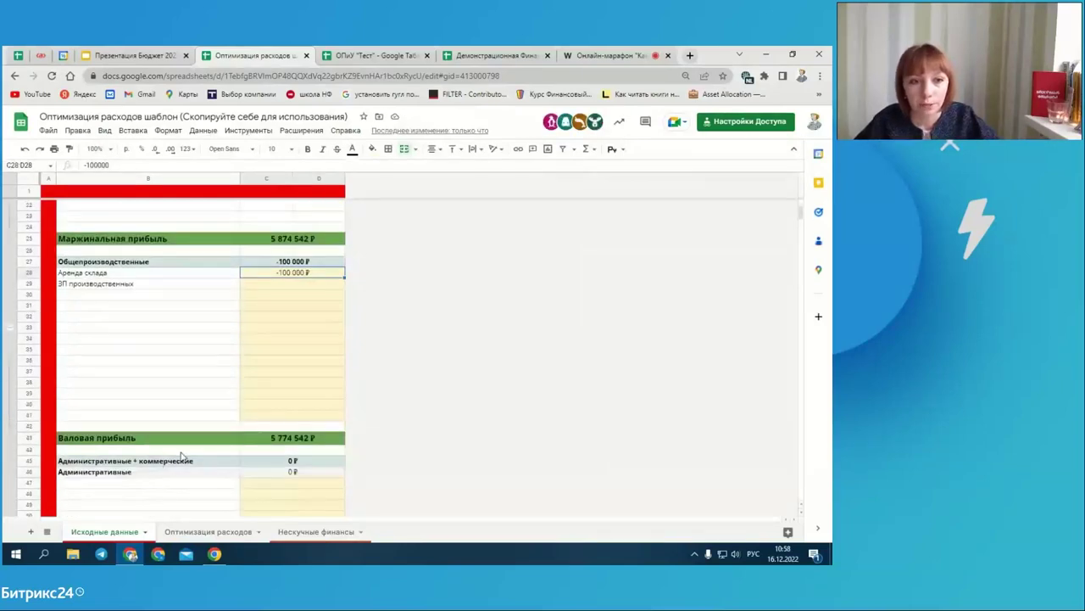
{"action": "scroll", "coordinate": [183, 460], "scroll_direction": "down", "scroll_amount": 7}
{"action": "scroll", "coordinate": [185, 463], "scroll_direction": "up", "scroll_amount": 2}
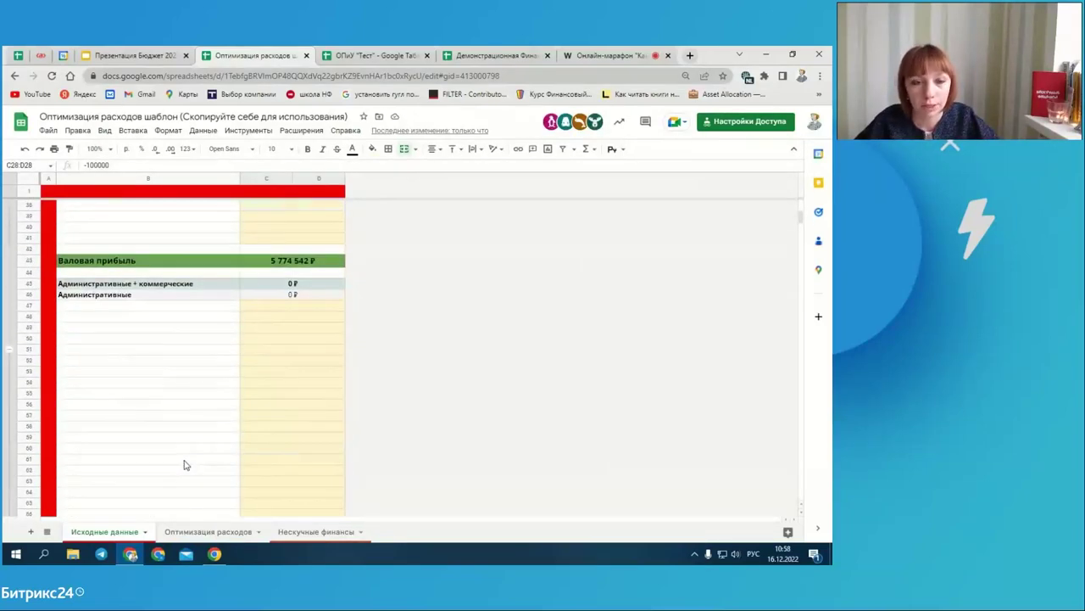
{"action": "scroll", "coordinate": [95, 339], "scroll_direction": "down", "scroll_amount": 5}
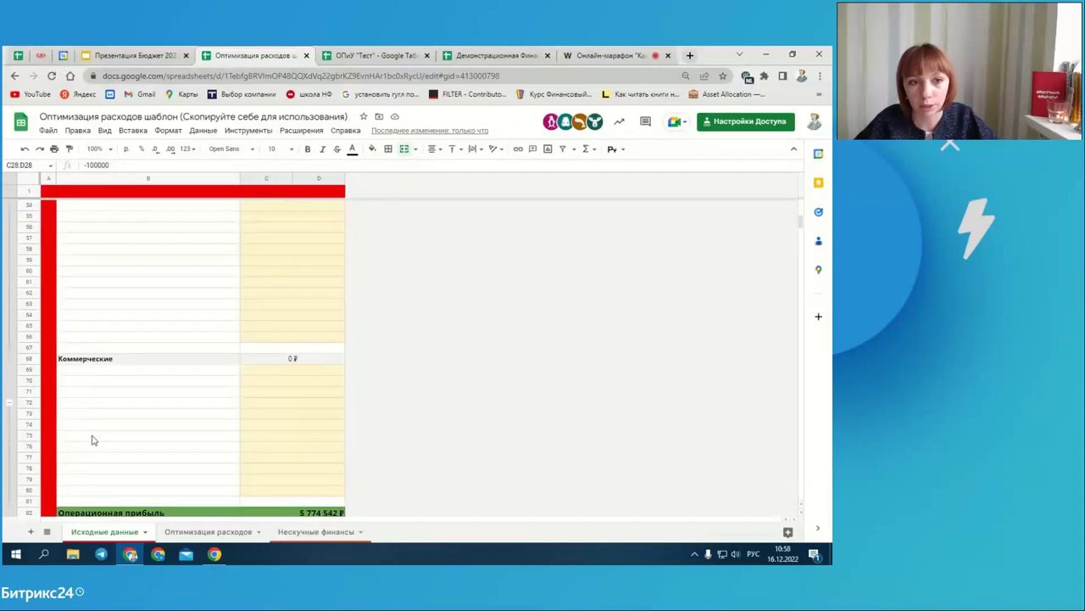
{"action": "scroll", "coordinate": [95, 443], "scroll_direction": "up", "scroll_amount": 8}
{"action": "scroll", "coordinate": [115, 375], "scroll_direction": "down", "scroll_amount": 1}
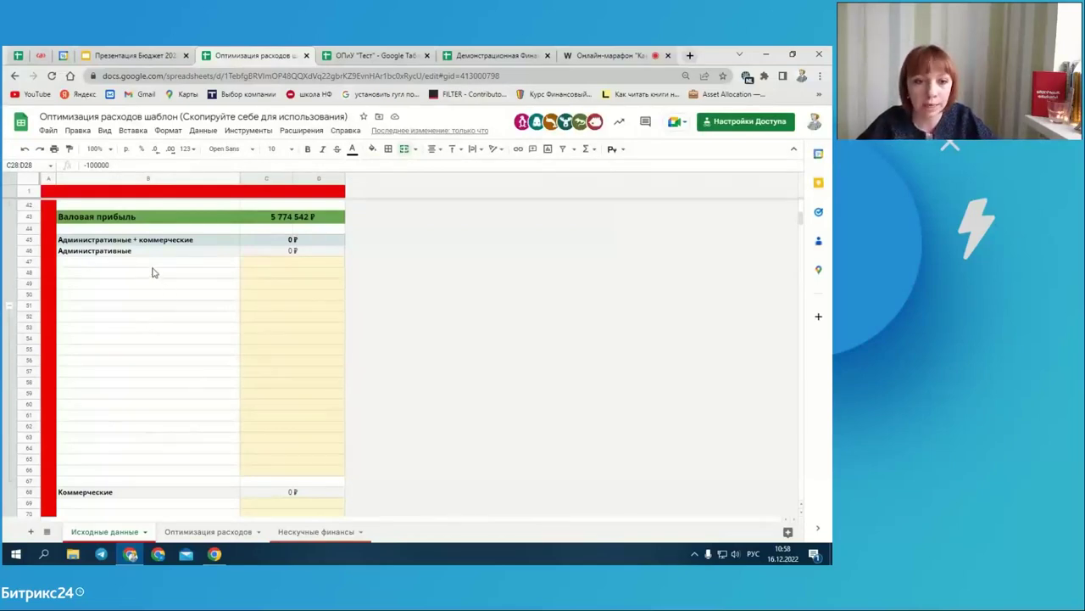
{"action": "scroll", "coordinate": [204, 414], "scroll_direction": "down", "scroll_amount": 3}
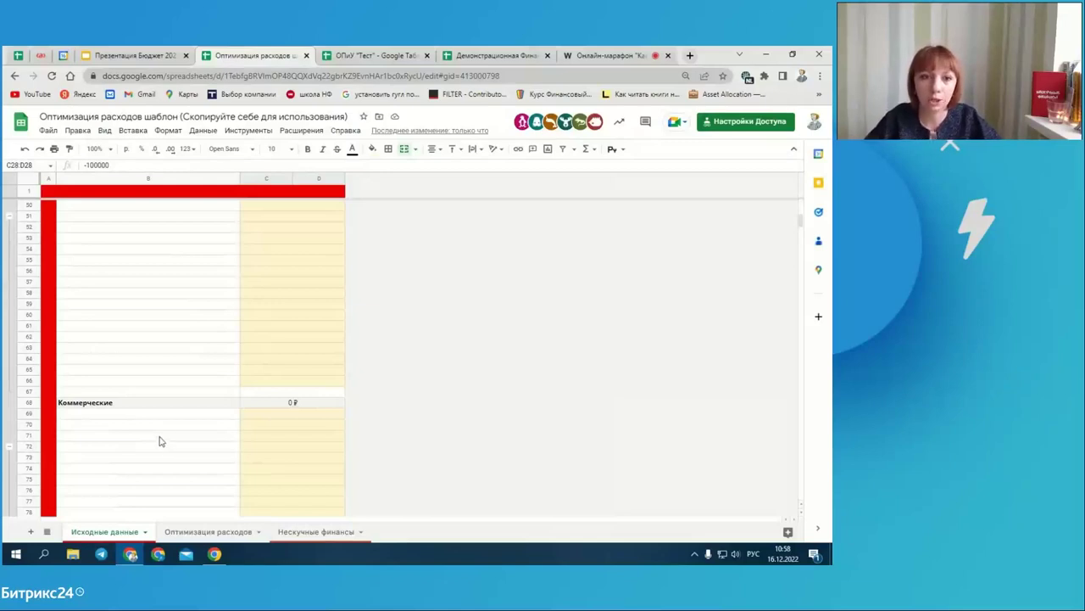
{"action": "scroll", "coordinate": [171, 420], "scroll_direction": "up", "scroll_amount": 4}
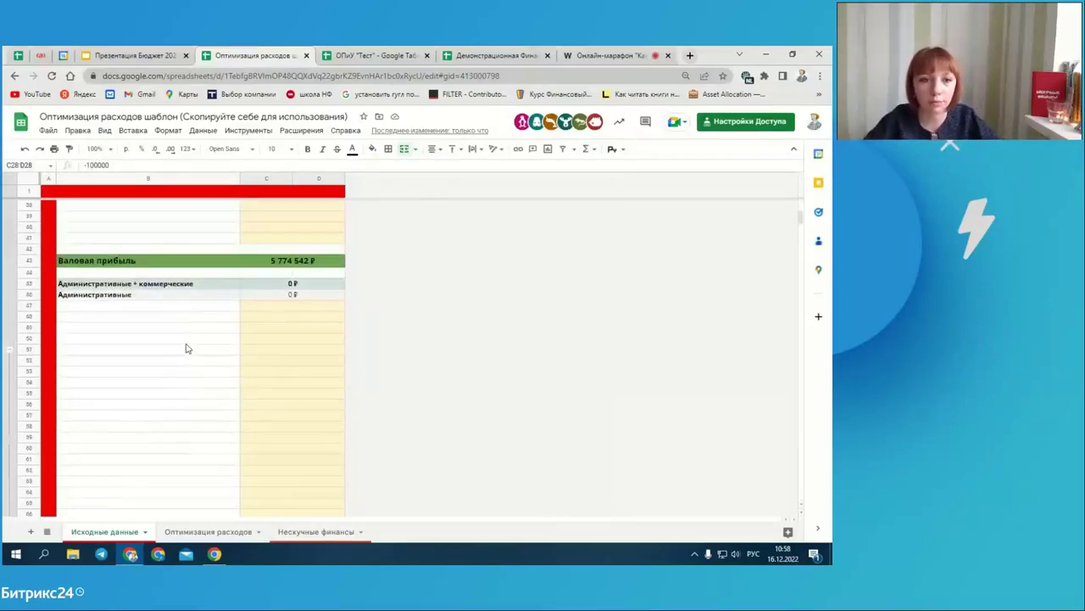
{"action": "scroll", "coordinate": [175, 339], "scroll_direction": "down", "scroll_amount": 5}
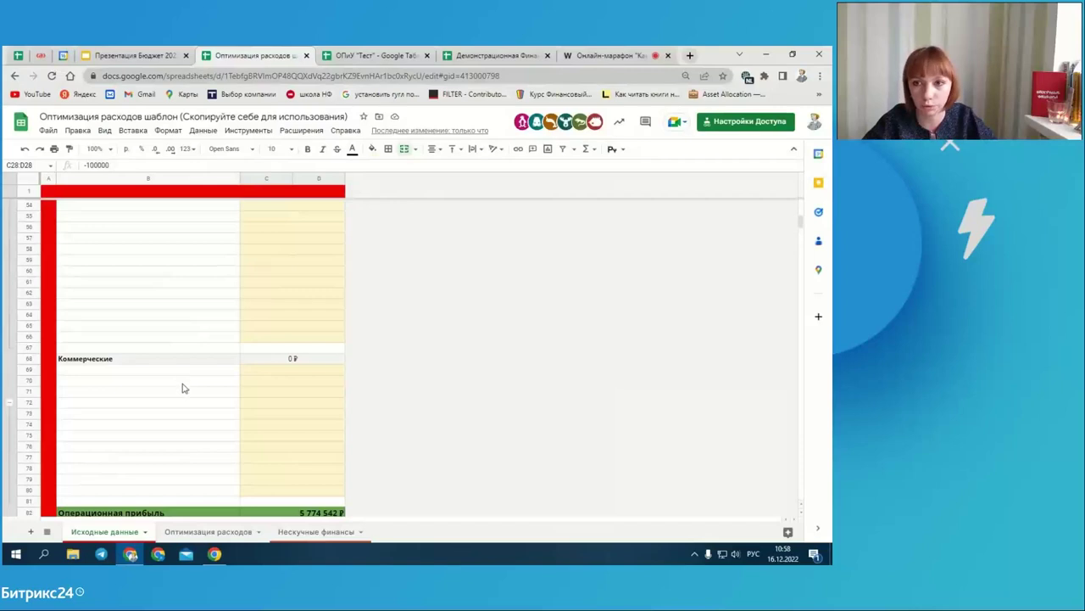
- Add the expense items «ЗП бухгалтера» in B47 and «Аренда офиса» in B48 under «Административные»
{"action": "scroll", "coordinate": [149, 376], "scroll_direction": "up", "scroll_amount": 3}
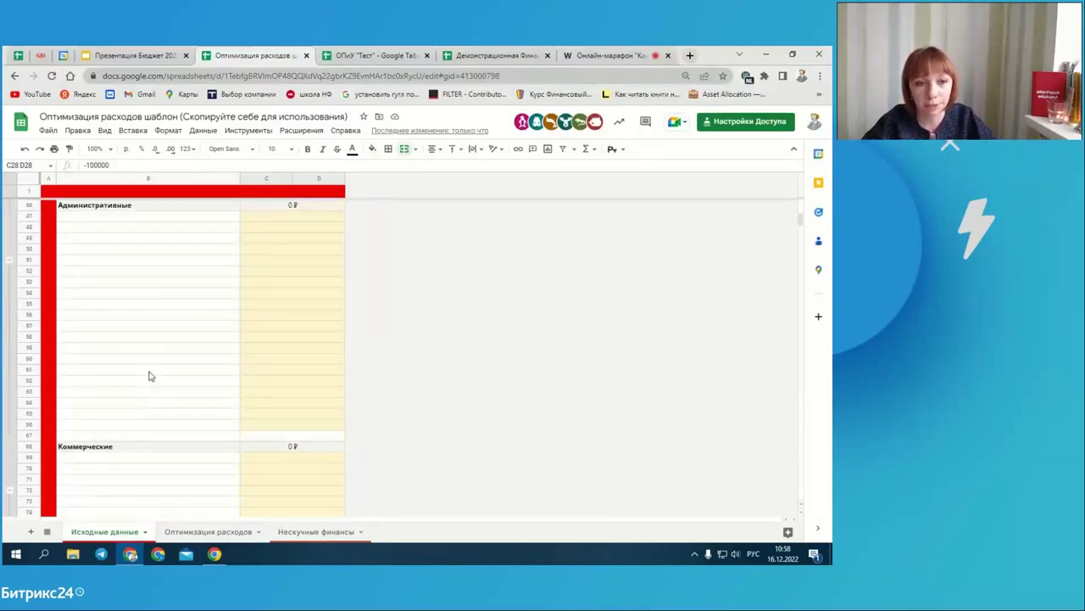
{"action": "scroll", "coordinate": [149, 375], "scroll_direction": "up", "scroll_amount": 4}
{"action": "left_click", "coordinate": [81, 351]}
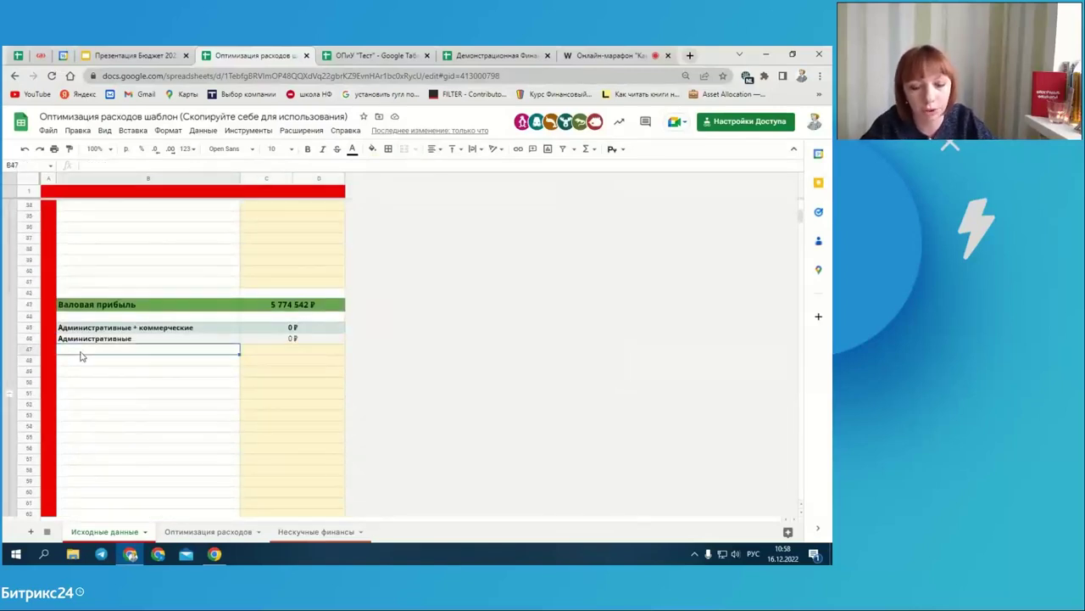
{"action": "type", "text": "ЗП"}
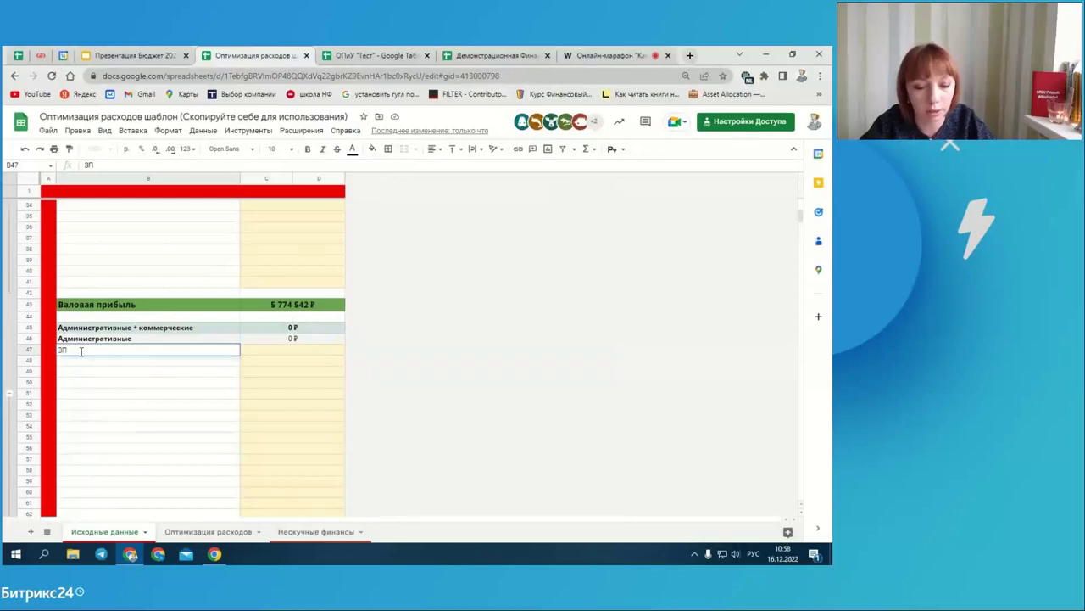
{"action": "type", "text": " бухгалтера"}
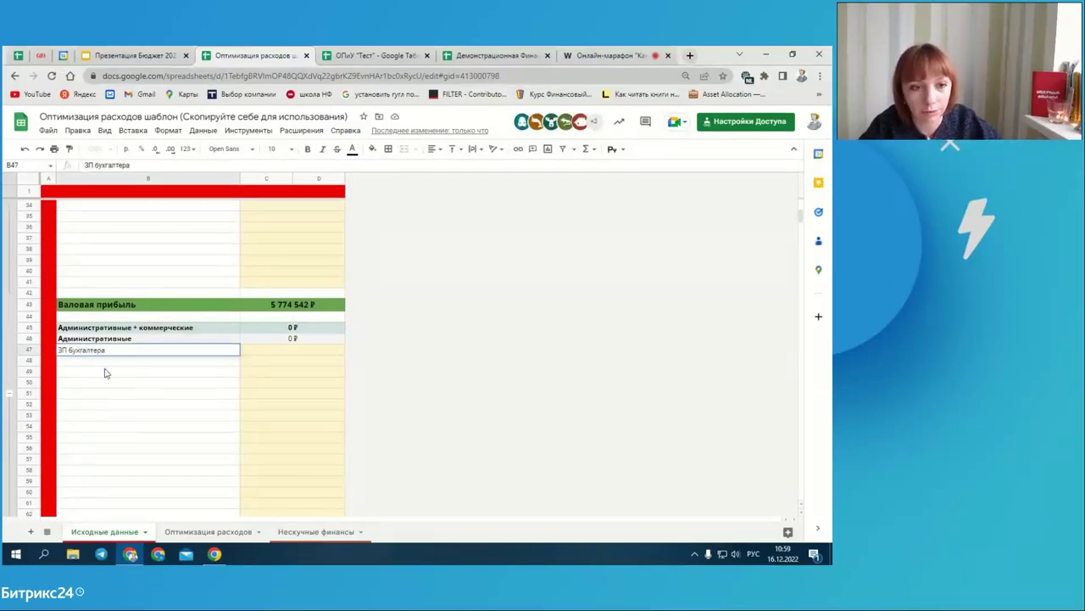
{"action": "key", "text": "Return"}
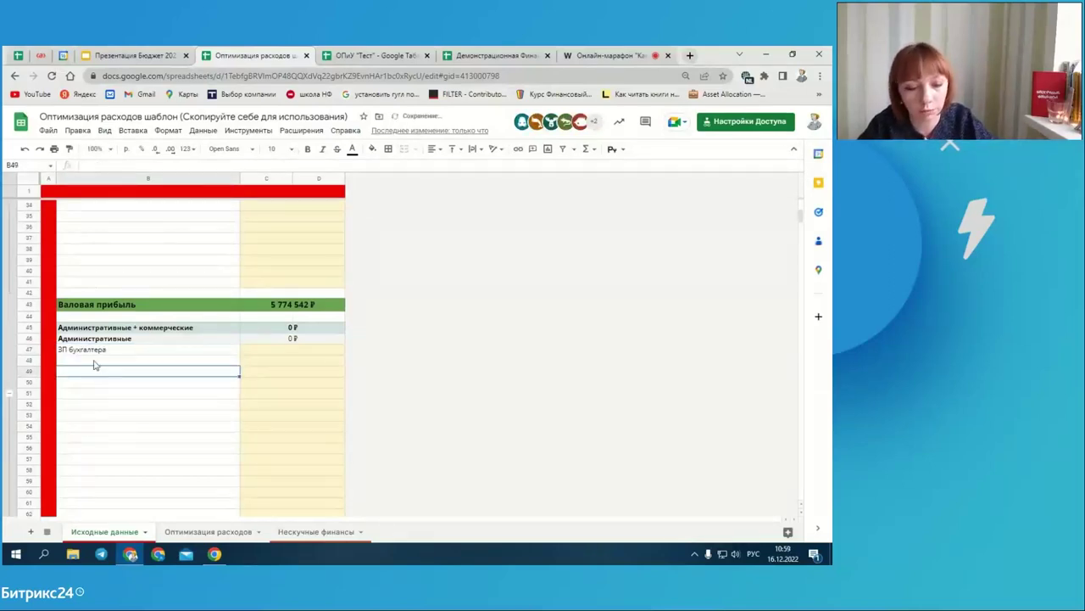
{"action": "type", "text": "Аренда"}
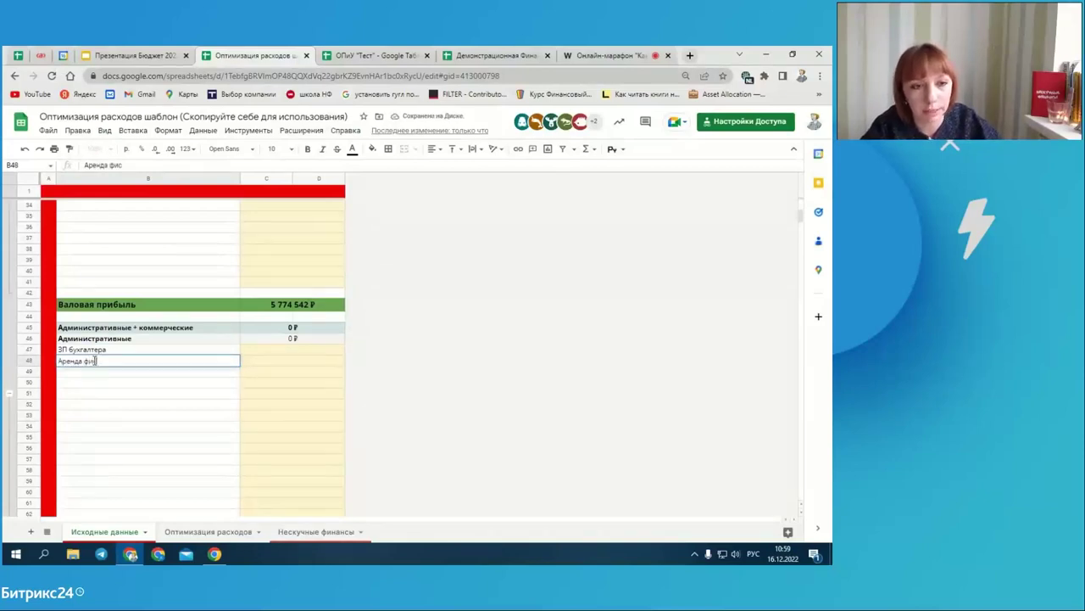
{"action": "type", "text": " оф"}
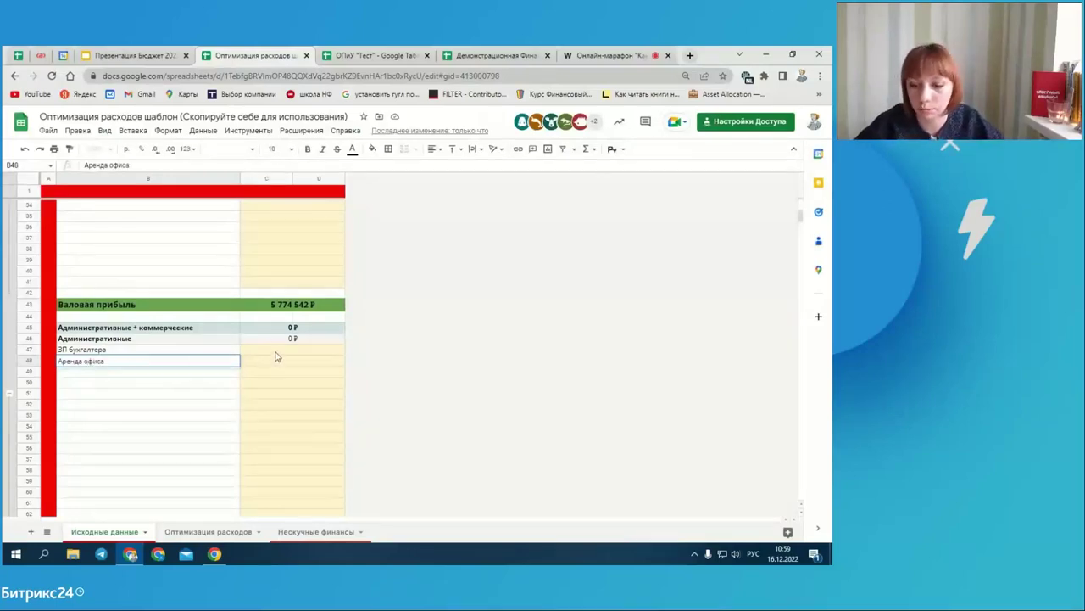
{"action": "type", "text": "иса"}
- Enter -50000 as the amount for «ЗП бухгалтера» in row 47
{"action": "left_click", "coordinate": [275, 351]}
{"action": "type", "text": "50"}
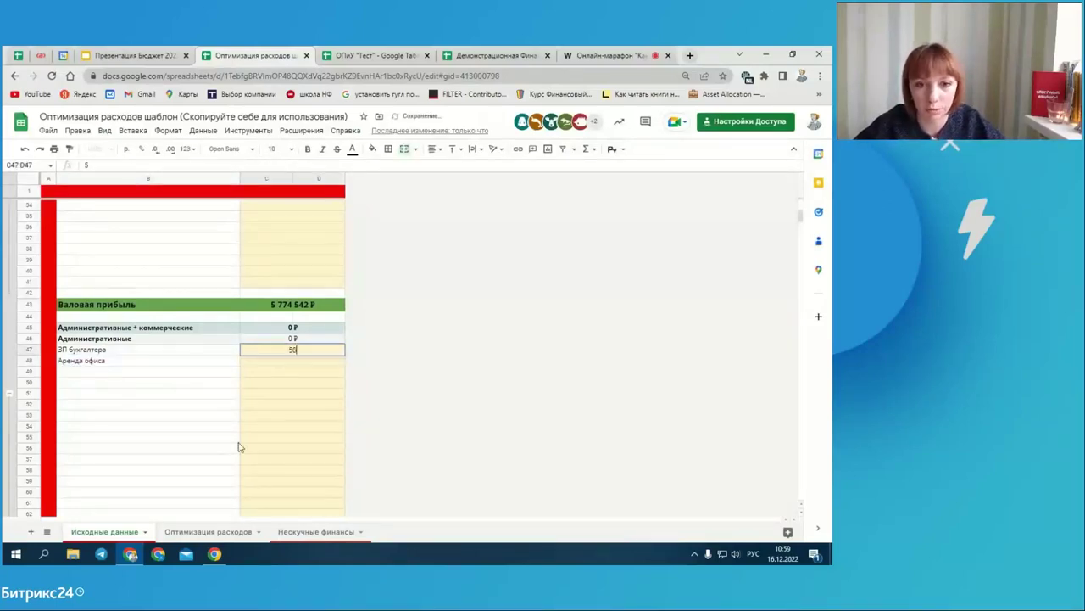
{"action": "type", "text": "00-5000"}
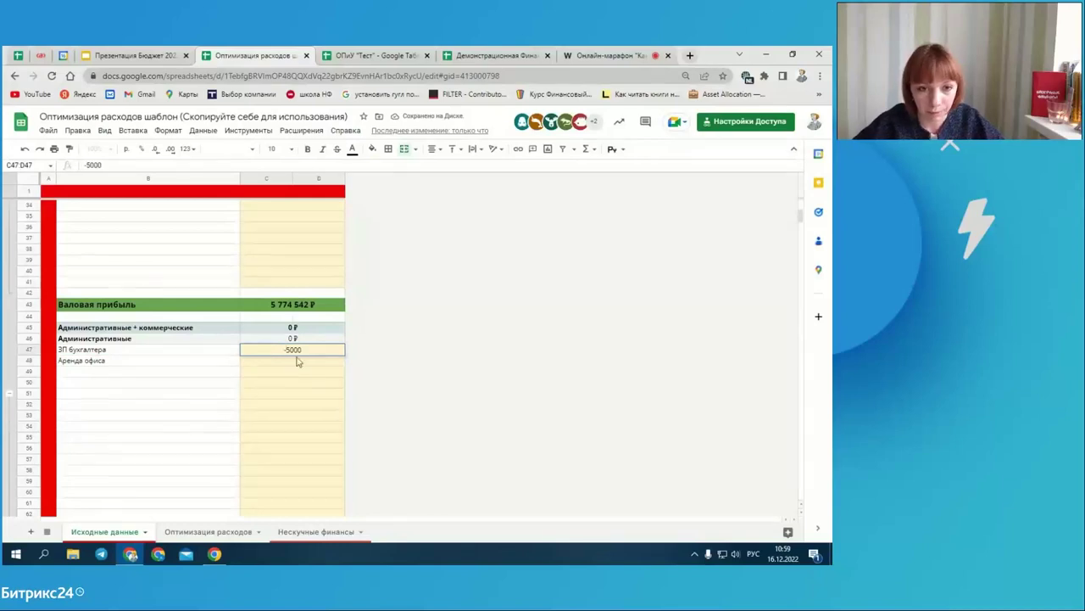
{"action": "key", "text": "Return"}
- Add the expense item «Реклама в ВК» in B69 under «Коммерческие» with an amount of -70 000
{"action": "scroll", "coordinate": [171, 396], "scroll_direction": "down", "scroll_amount": 5}
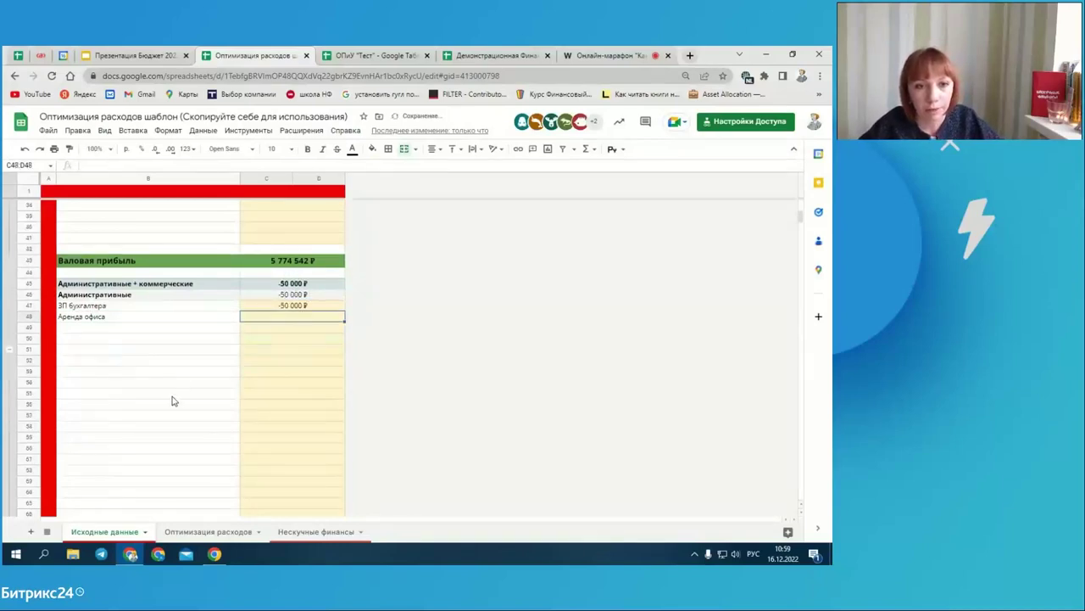
{"action": "left_click", "coordinate": [145, 273]}
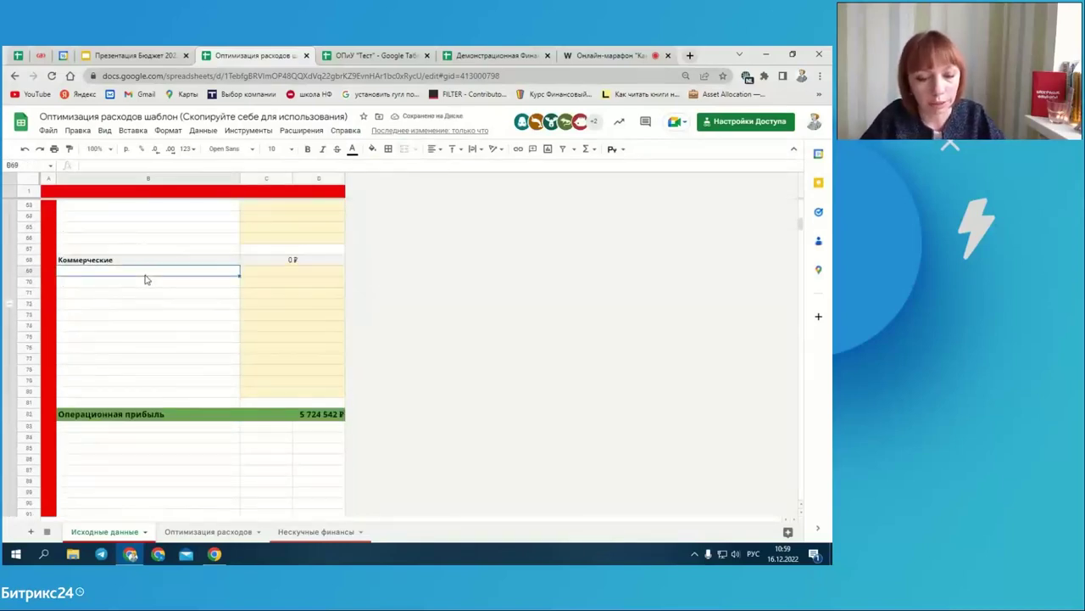
{"action": "type", "text": "Реклама в ВК"}
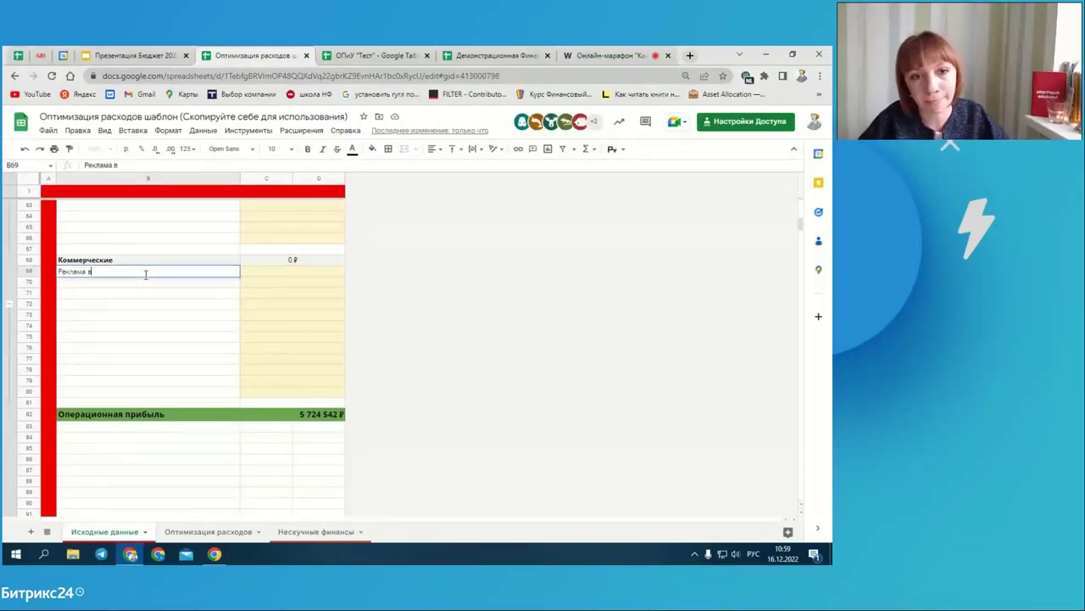
{"action": "left_click", "coordinate": [266, 273]}
{"action": "type", "text": "-70 000"}
{"action": "key", "text": "Return"}
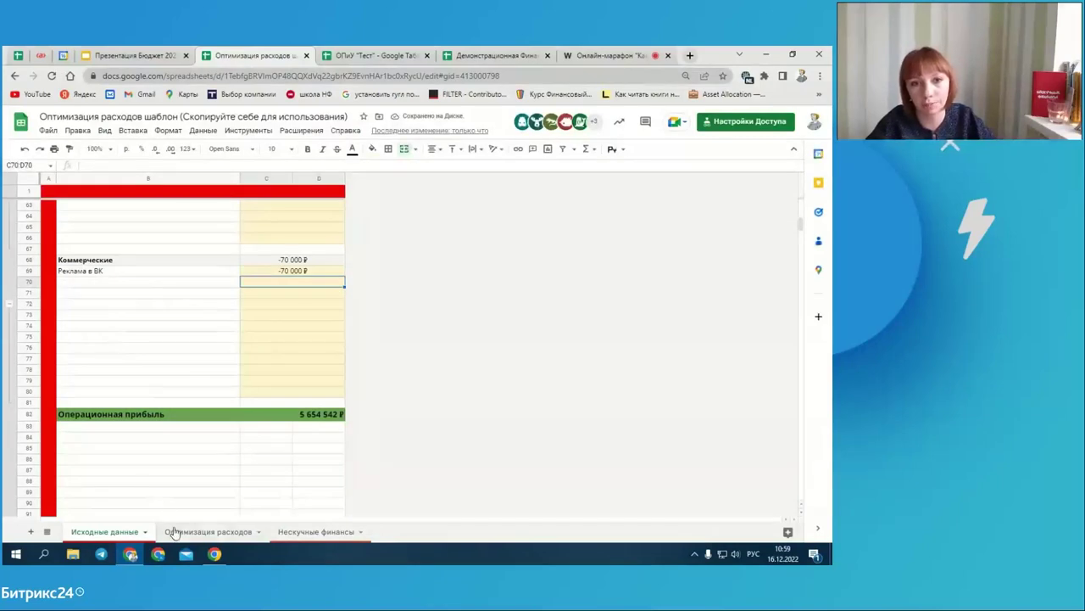
- Go to the «Оптимизация расходов» sheet and examine the corridor thresholds and the share and importance score columns
{"action": "scroll", "coordinate": [245, 383], "scroll_direction": "up", "scroll_amount": 7}
{"action": "scroll", "coordinate": [255, 337], "scroll_direction": "up", "scroll_amount": 6}
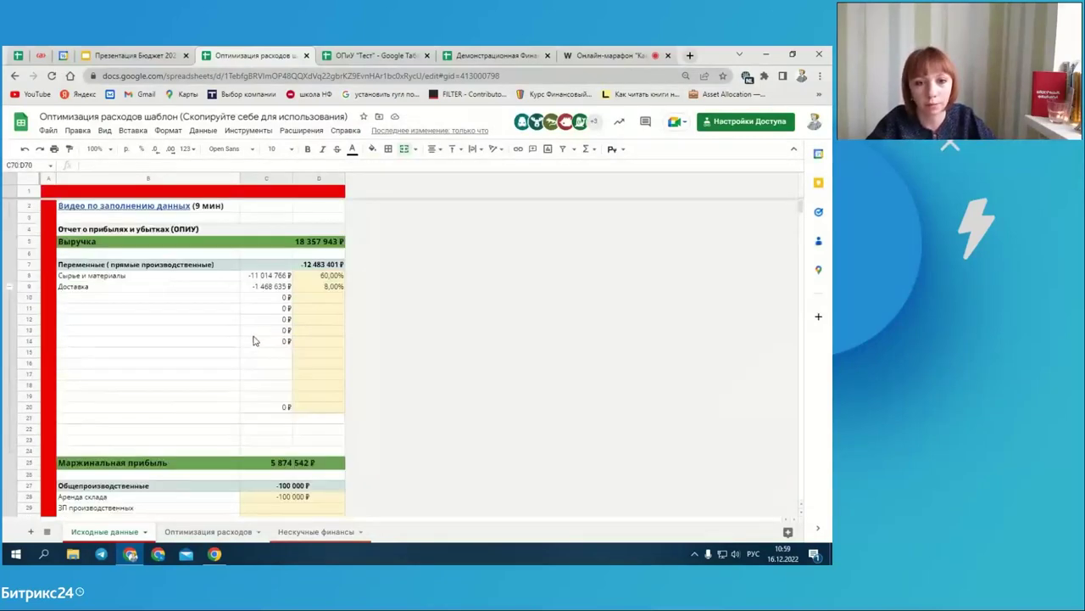
{"action": "left_click", "coordinate": [194, 536]}
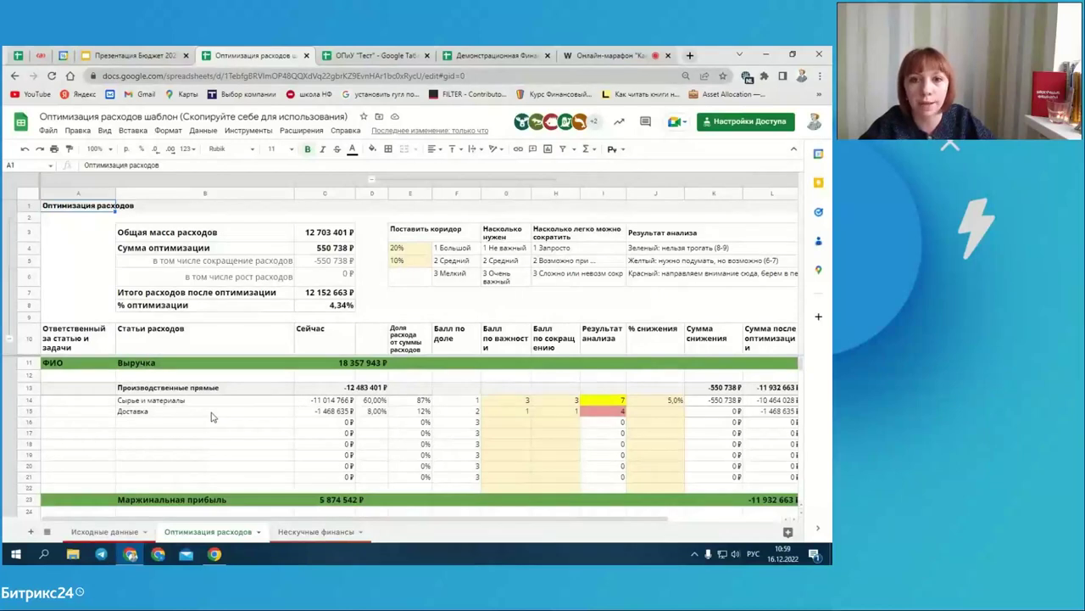
{"action": "left_click", "coordinate": [407, 251]}
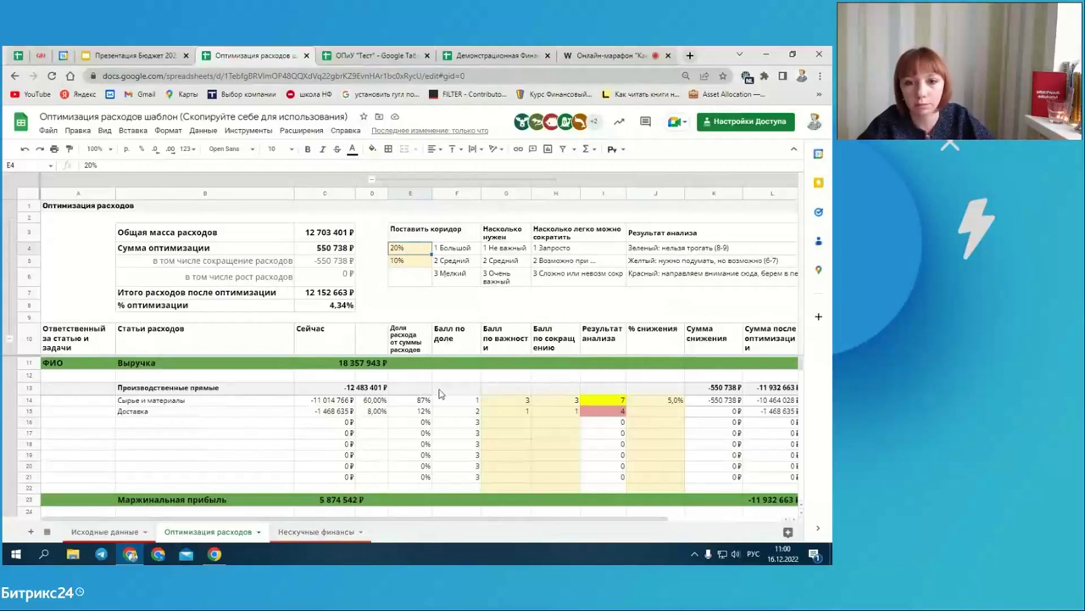
{"action": "left_click_drag", "start_coordinate": [471, 401], "coordinate": [457, 490]}
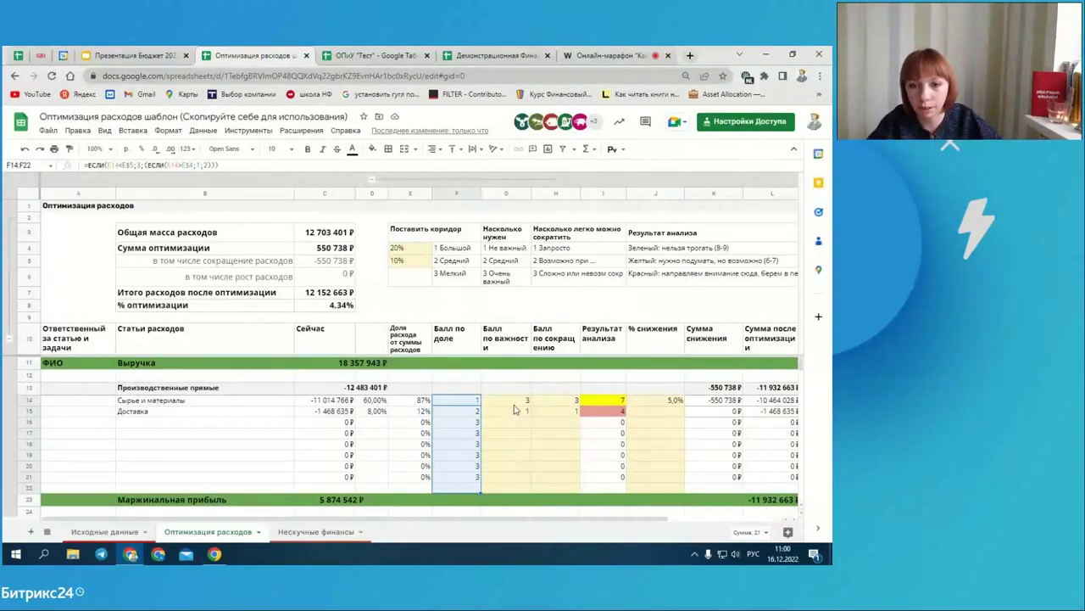
{"action": "left_click_drag", "start_coordinate": [514, 400], "coordinate": [509, 487]}
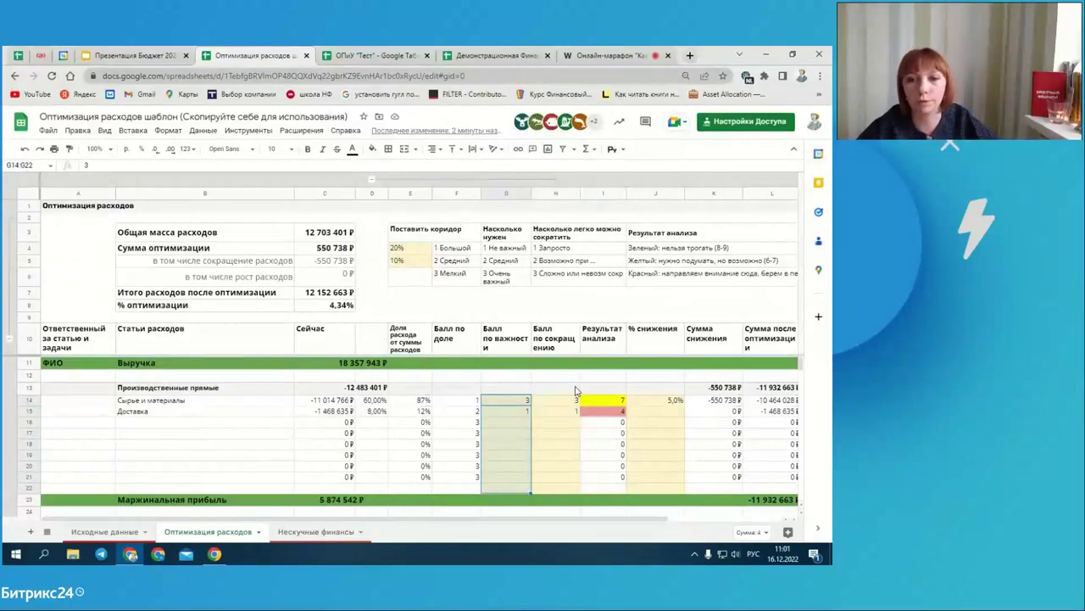
- Examine how the row 14 scores form «Результат анализа» and compare the colour-coded results with the legend
{"action": "left_click", "coordinate": [557, 403]}
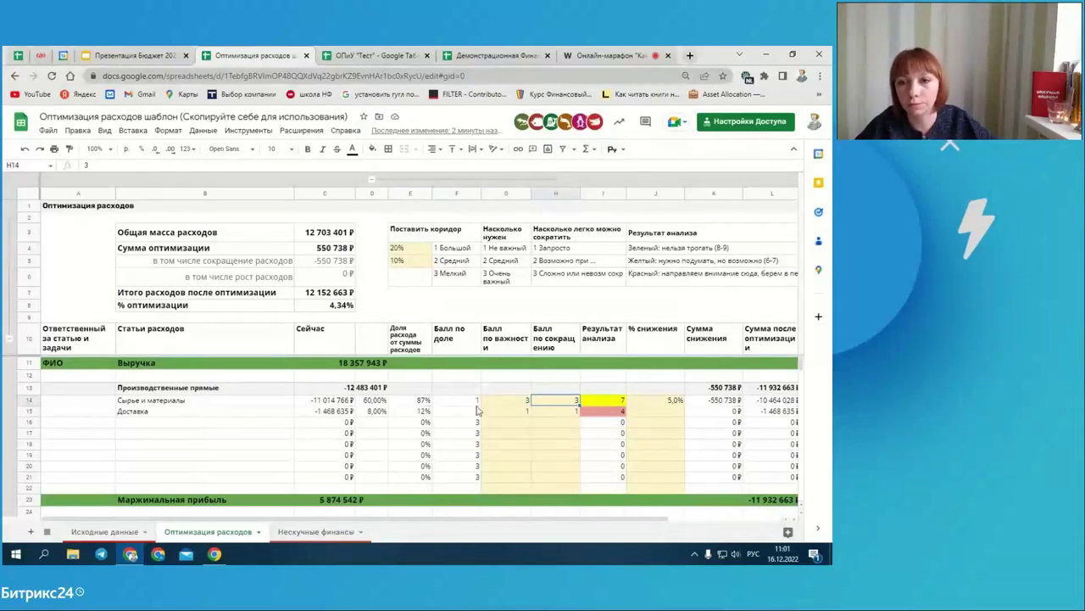
{"action": "left_click_drag", "start_coordinate": [477, 402], "coordinate": [560, 400]}
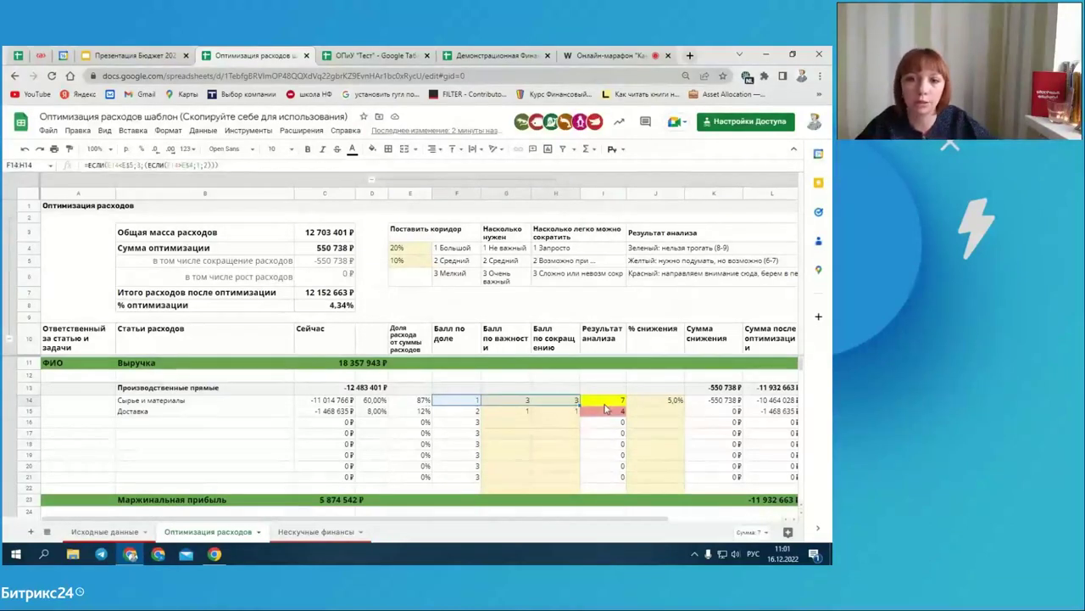
{"action": "left_click", "coordinate": [604, 403]}
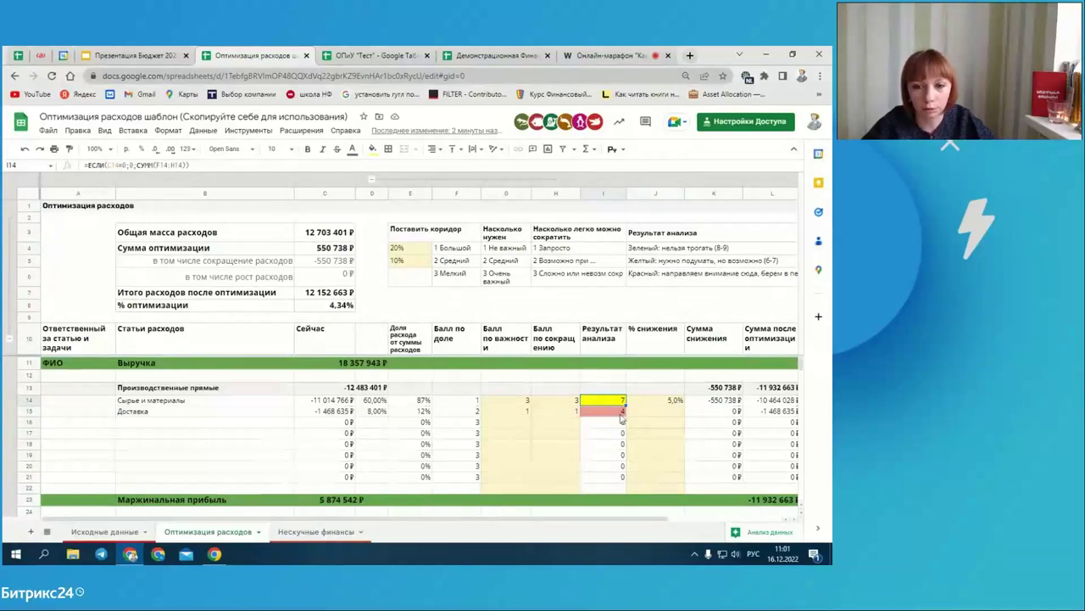
{"action": "left_click_drag", "start_coordinate": [459, 526], "coordinate": [531, 521]}
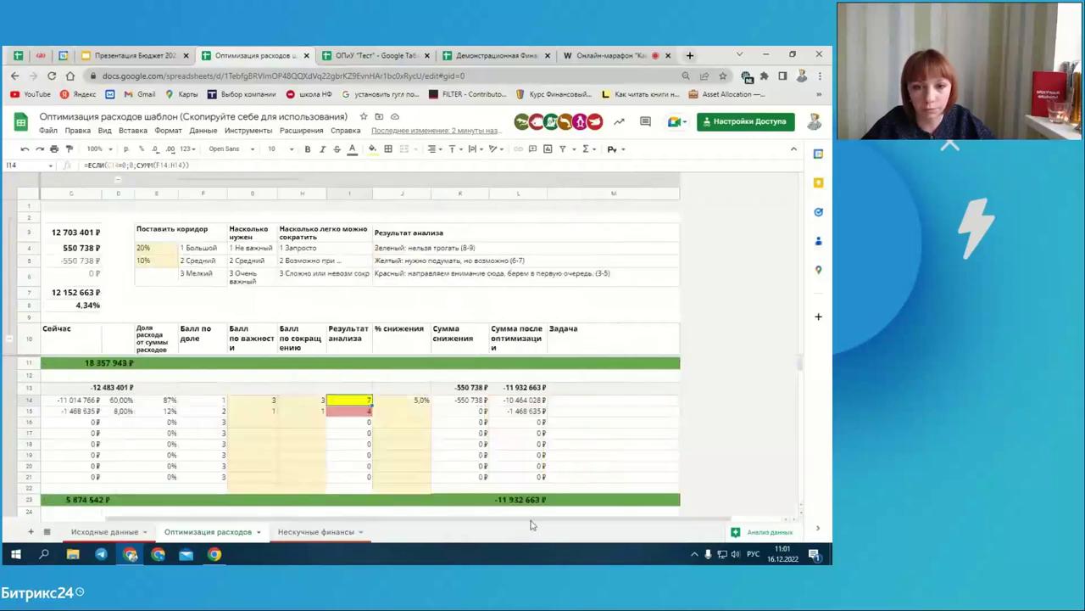
{"action": "left_click", "coordinate": [351, 410]}
{"action": "scroll", "coordinate": [354, 438], "scroll_direction": "down", "scroll_amount": 2}
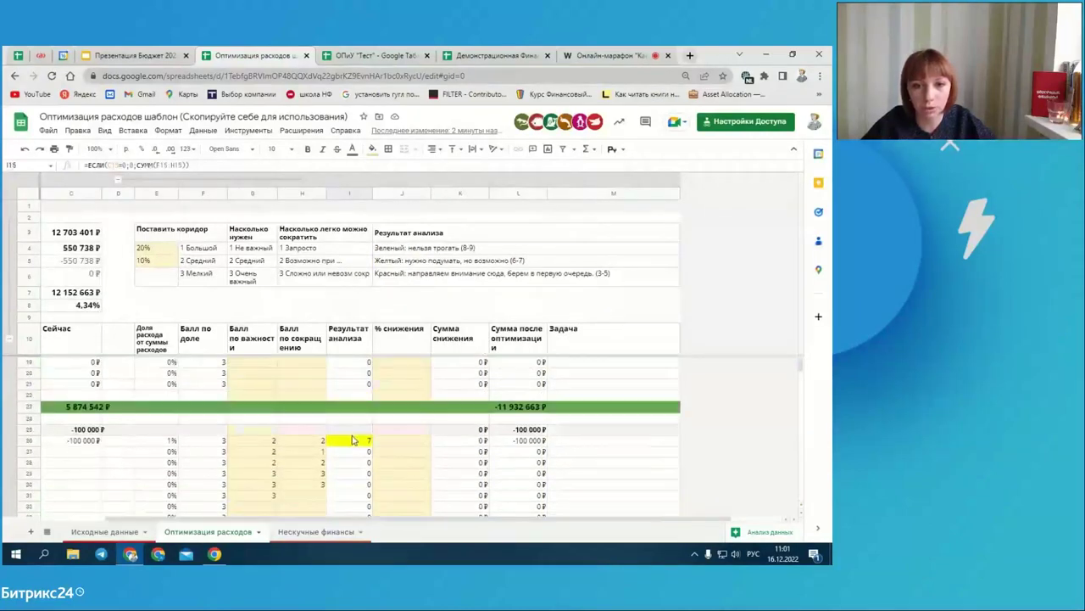
{"action": "scroll", "coordinate": [354, 438], "scroll_direction": "up", "scroll_amount": 2}
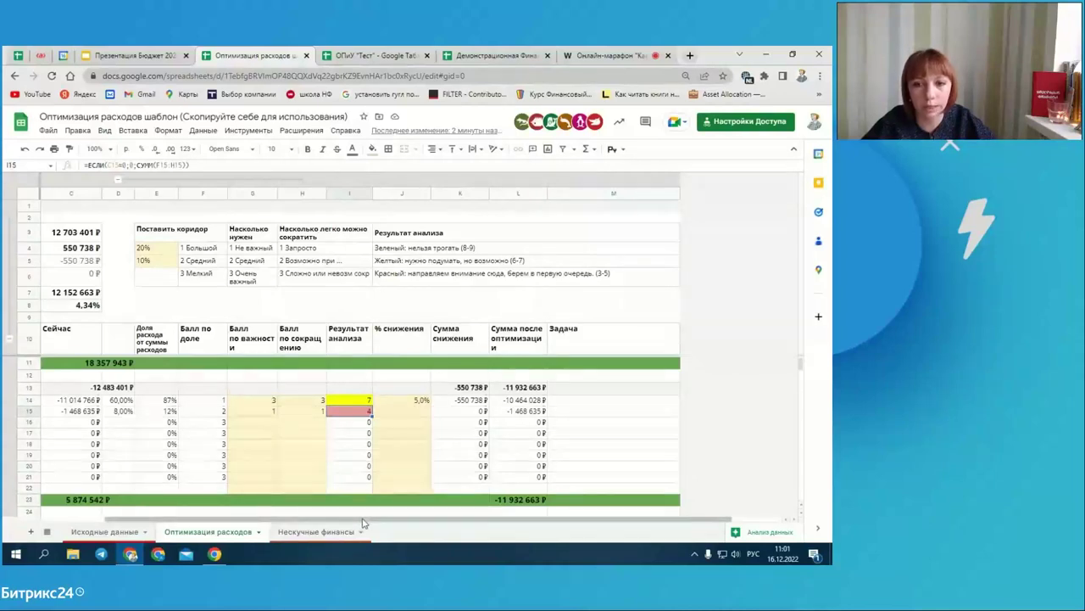
{"action": "mouse_move", "coordinate": [362, 518]}
{"action": "left_mouse_down"}
{"action": "mouse_move", "coordinate": [329, 518]}
{"action": "mouse_move", "coordinate": [366, 519]}
{"action": "left_mouse_up"}
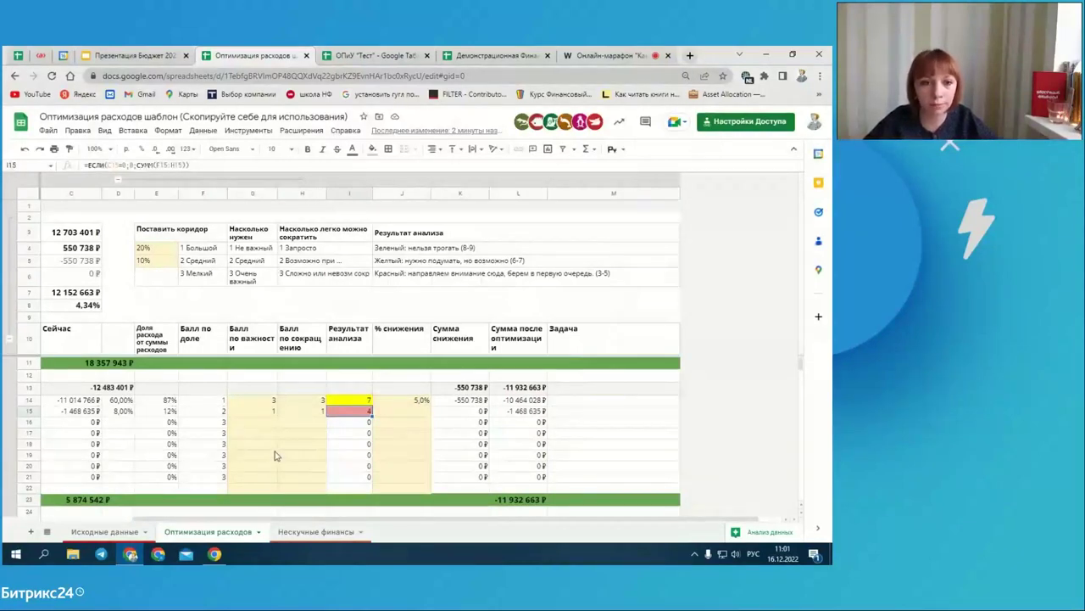
- Set the reduction percentage for «Доставка» to 1% in J15
{"action": "left_click", "coordinate": [390, 413]}
{"action": "type", "text": "1%"}
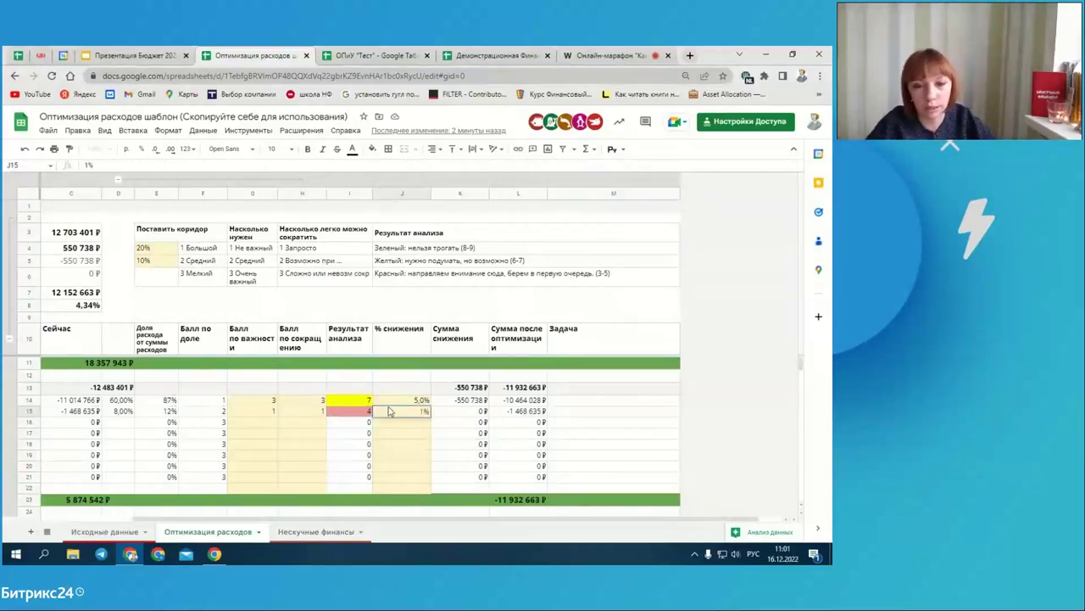
{"action": "type", "text": "5"}
{"action": "key", "text": "BackSpace"}
{"action": "key", "text": "Return"}
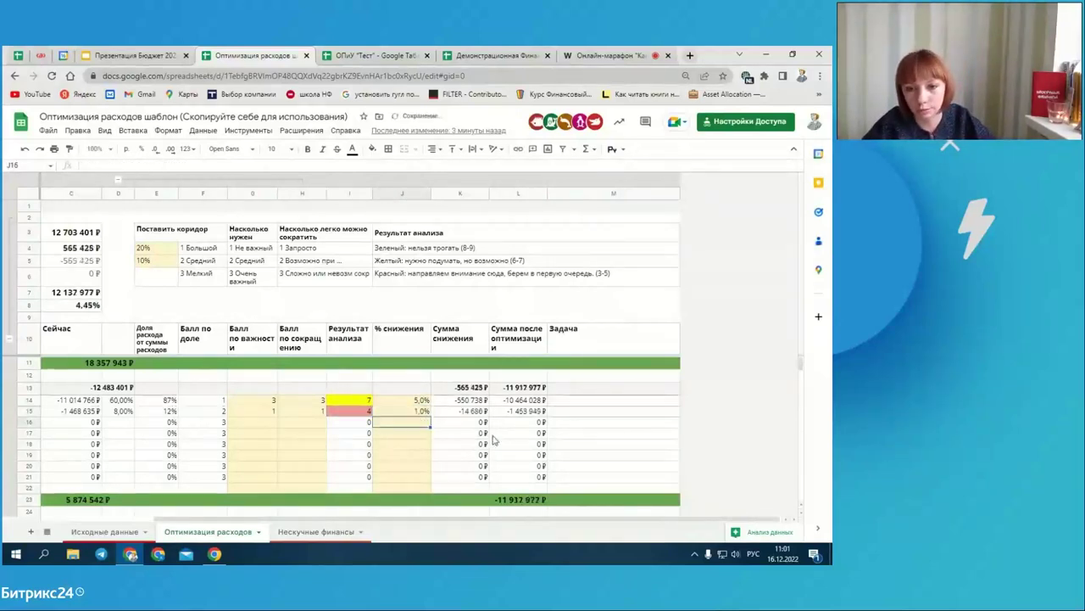
- Examine the reduction amount for «Доставка», then the reduction percentage and «Задача» cells for «Сырье и материалы»
{"action": "left_click", "coordinate": [481, 413]}
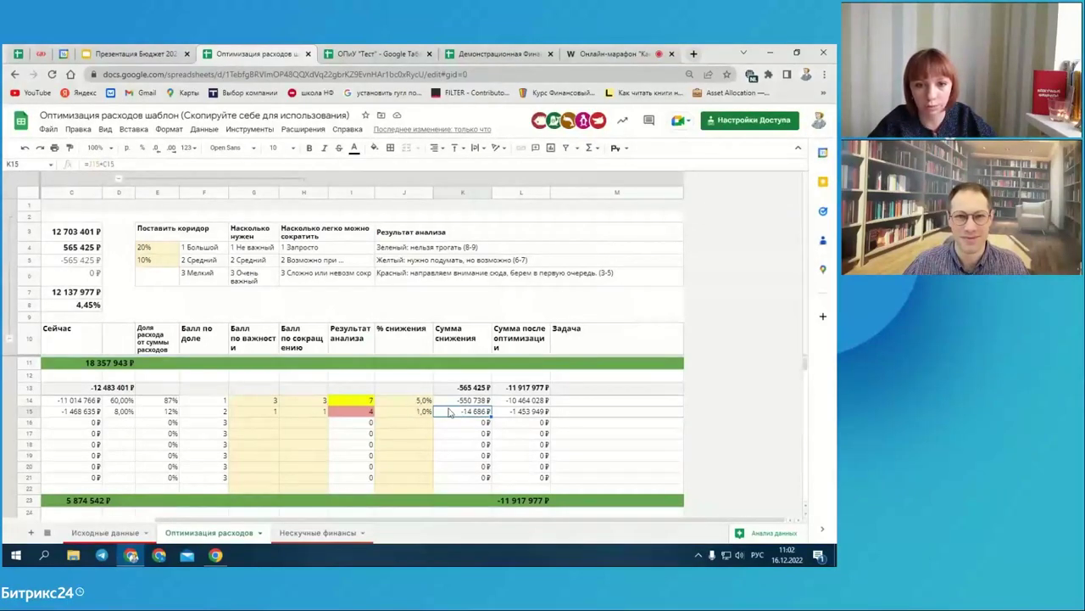
{"action": "left_click", "coordinate": [422, 402]}
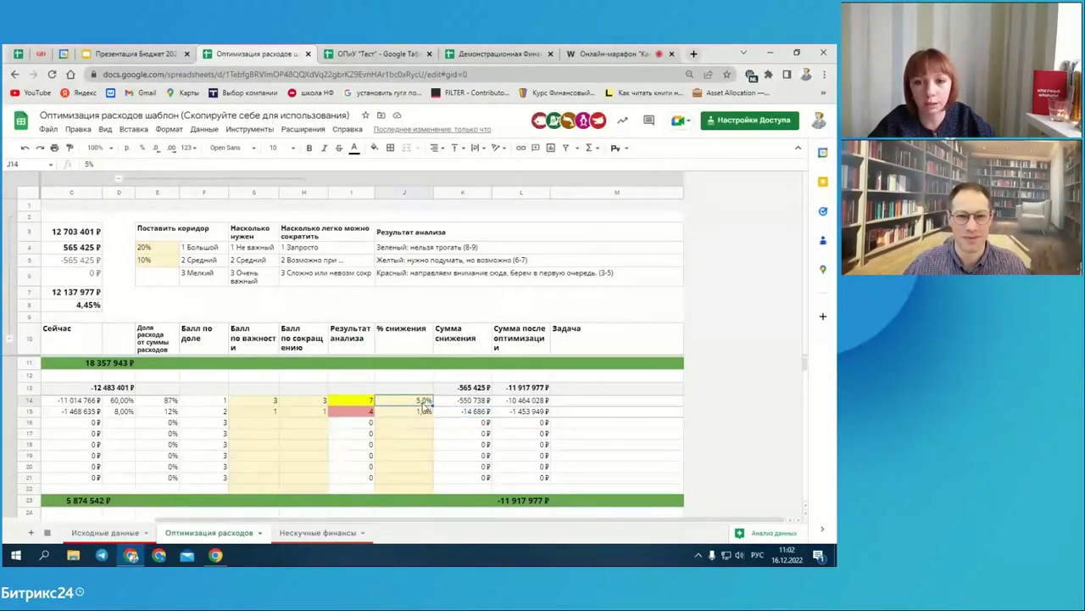
{"action": "left_click", "coordinate": [568, 402]}
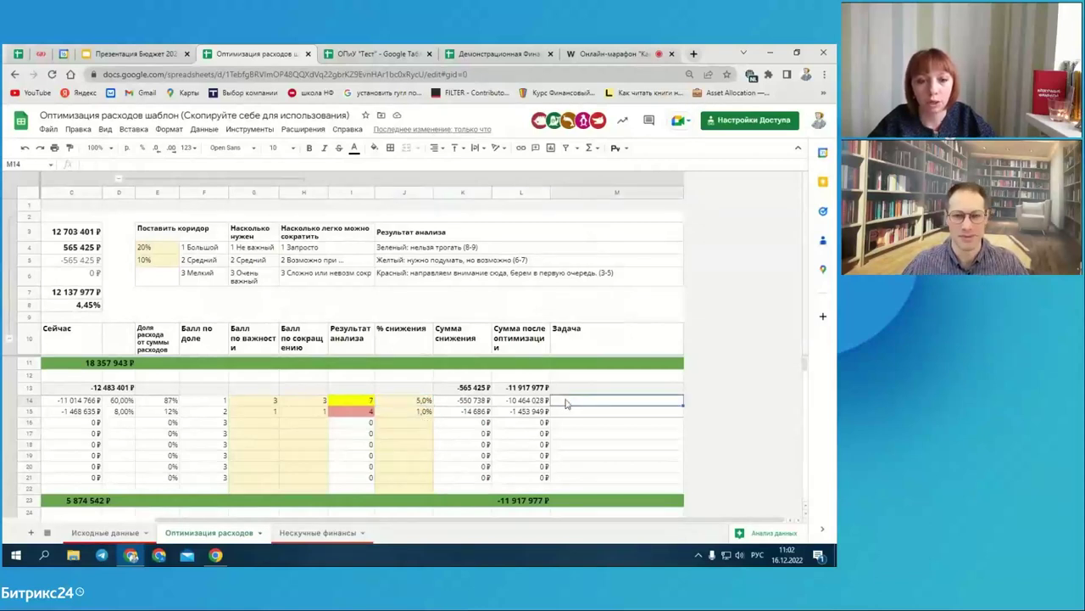
{"action": "left_click_drag", "start_coordinate": [315, 520], "coordinate": [194, 520]}
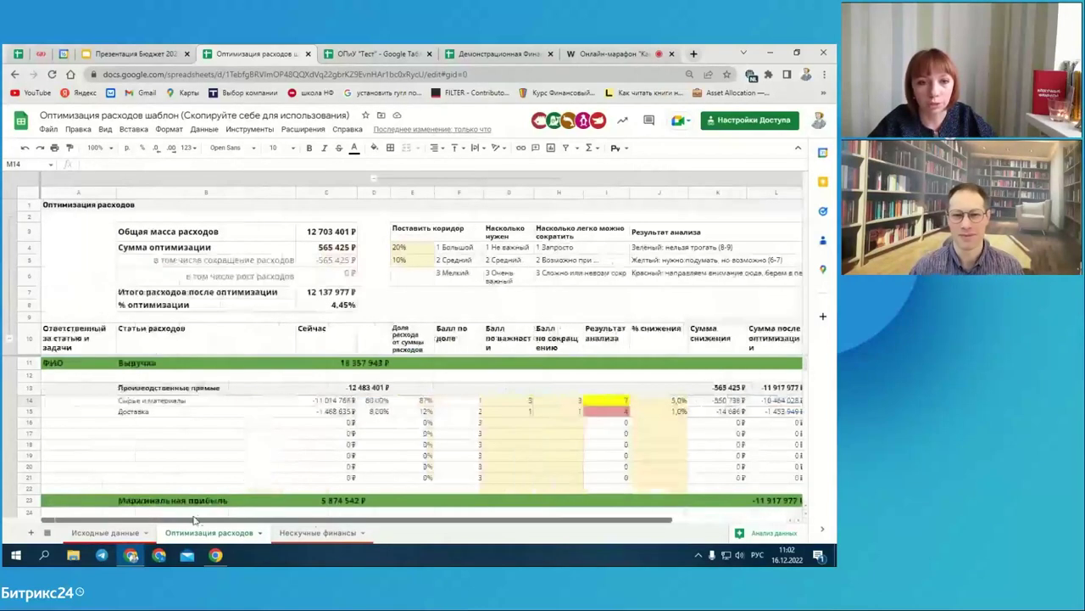
{"action": "left_click", "coordinate": [198, 404]}
{"action": "left_click_drag", "start_coordinate": [261, 520], "coordinate": [301, 521]}
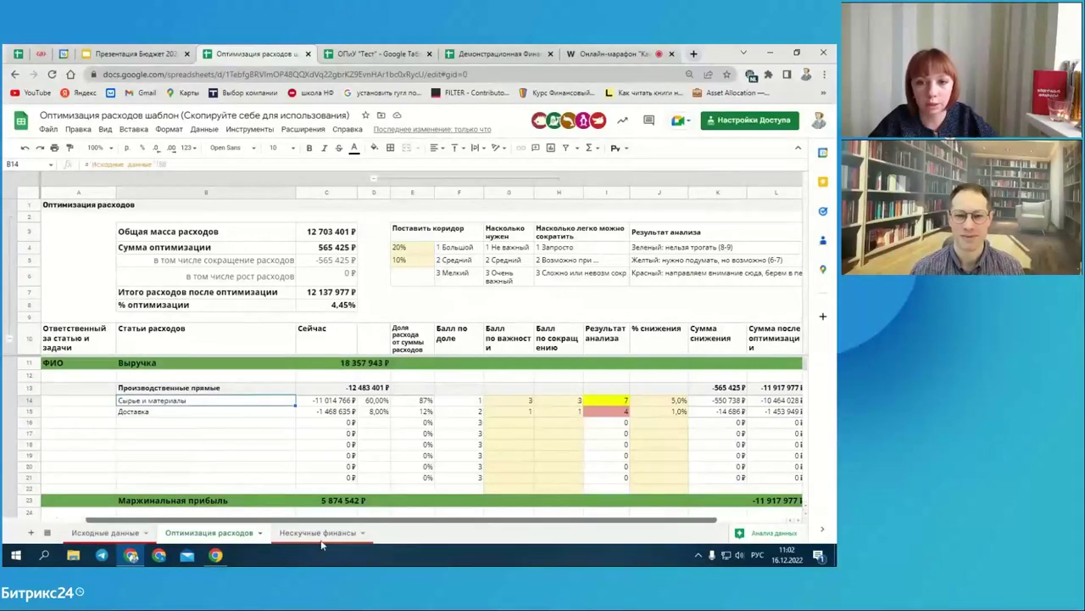
{"action": "left_click", "coordinate": [565, 402]}
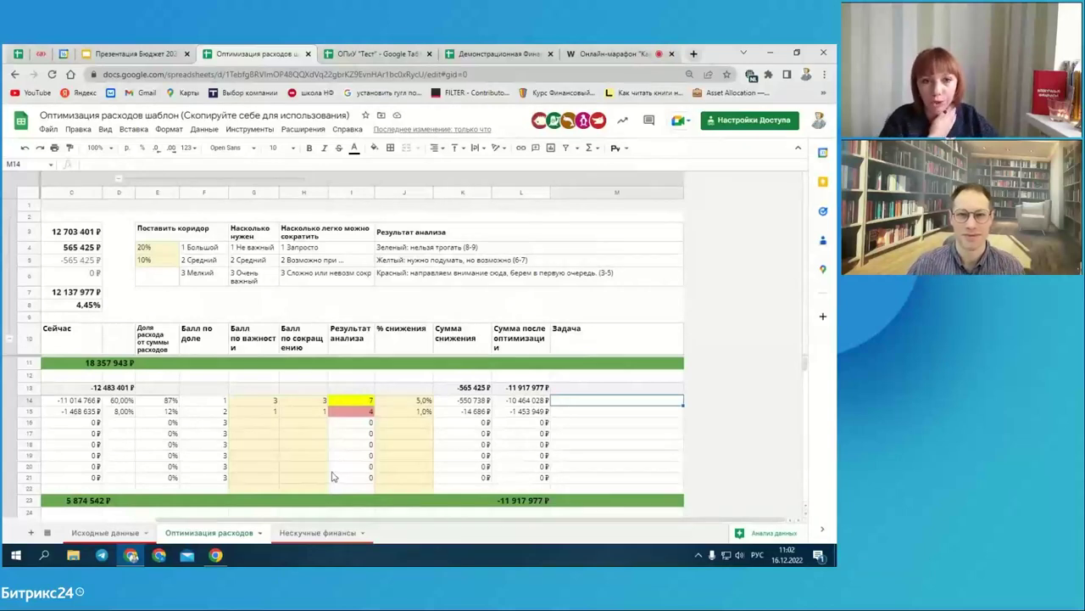
- Leave the expense optimization sheet and switch to the «Онлайн-марафон» page
{"action": "left_click", "coordinate": [305, 514]}
{"action": "left_click_drag", "start_coordinate": [304, 521], "coordinate": [204, 522]}
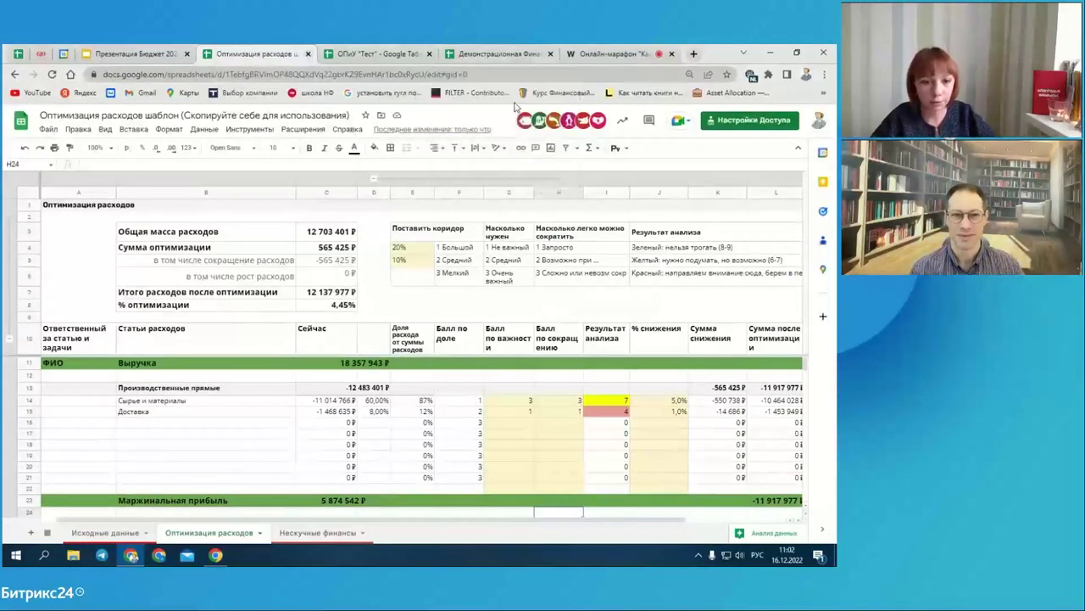
{"action": "left_click", "coordinate": [607, 54]}
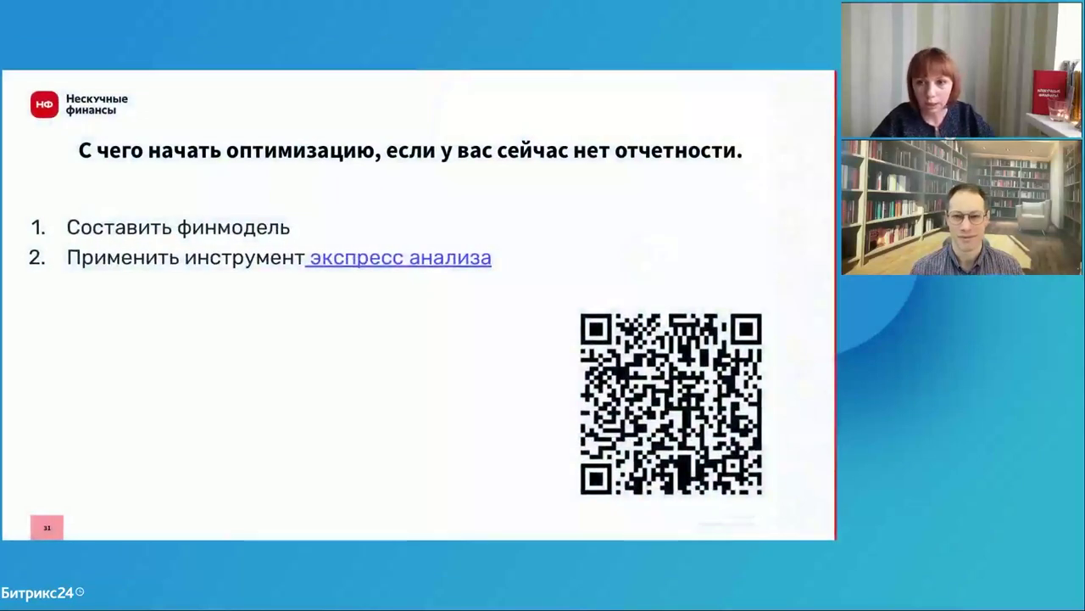